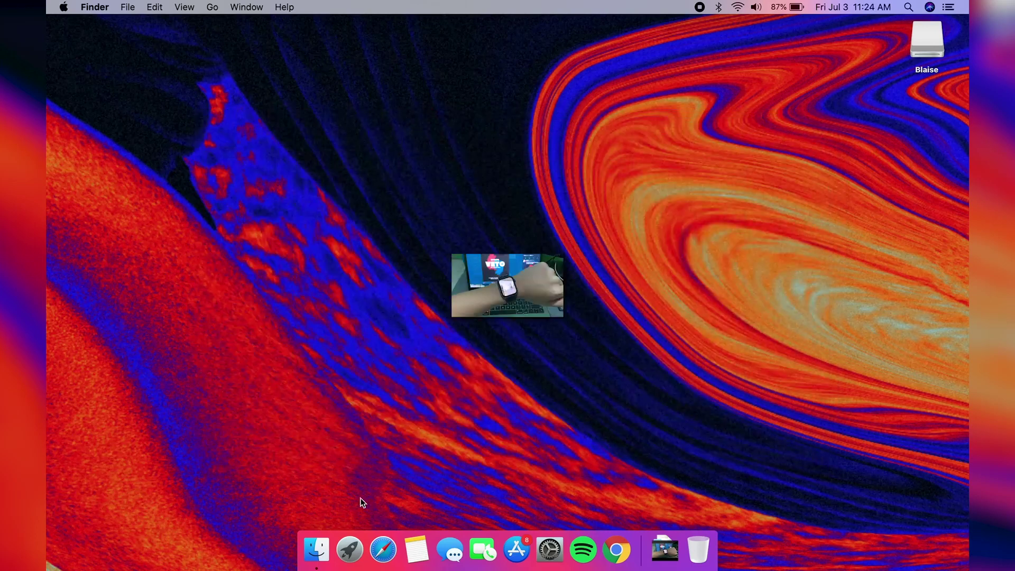
- Open Adobe After Effects from the Adobe Products app folder
click(349, 549)
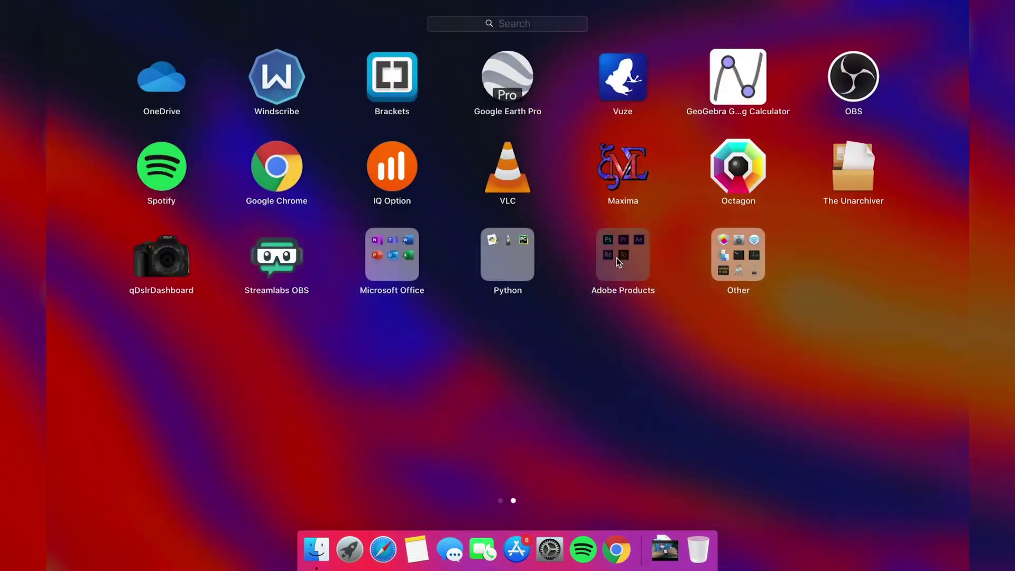
click(618, 260)
click(403, 280)
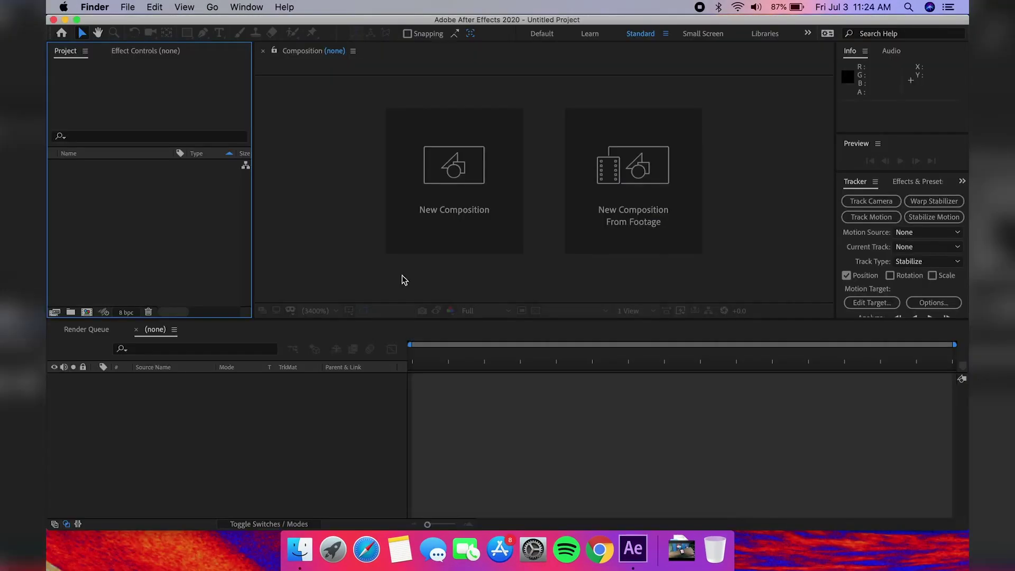
- Create a new composition named Main Comp with the HDTV 1080 24 preset settings
click(163, 207)
click(437, 11)
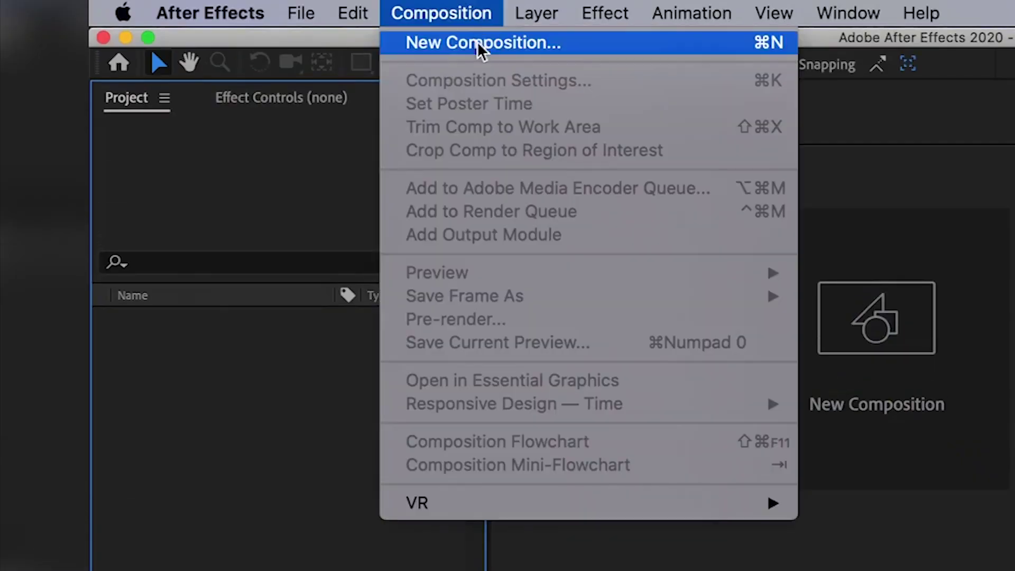
click(479, 43)
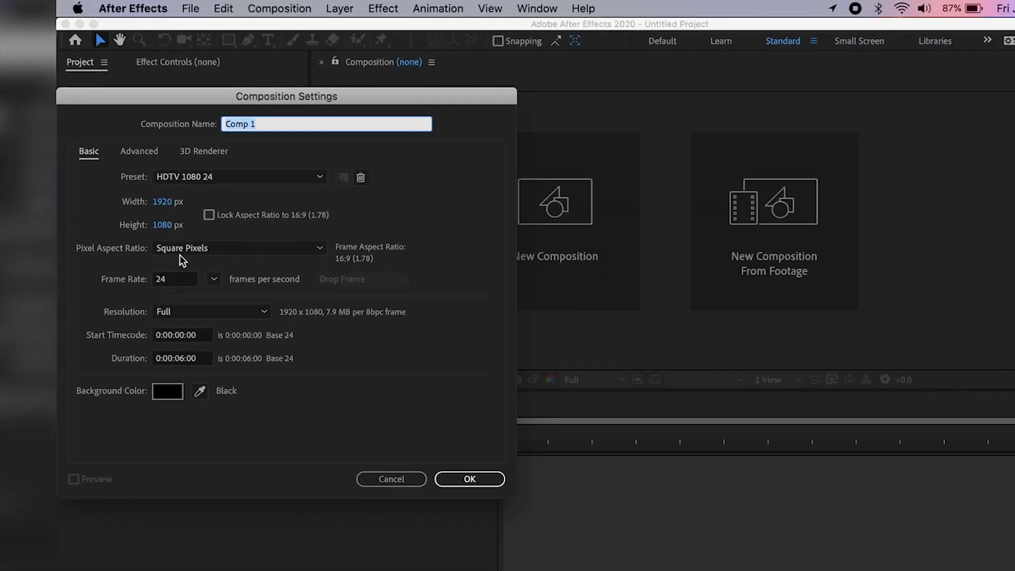
text(Main Comp)
key(Return)
click(158, 239)
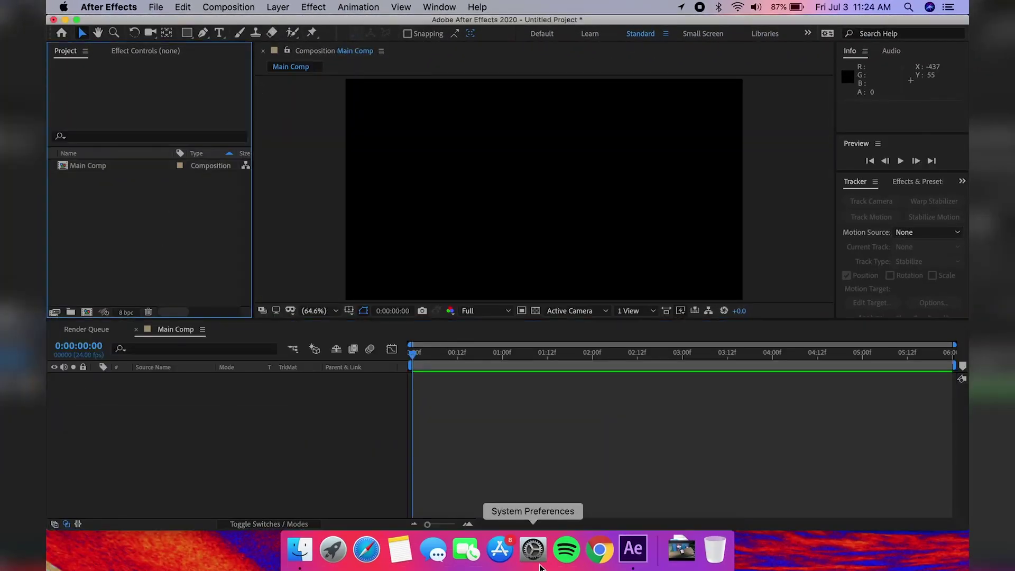
- Import the wrist-and-watch clip IMG_6029.mov into the project and add it to the Main Comp timeline
click(682, 550)
drag(681, 513, 148, 202)
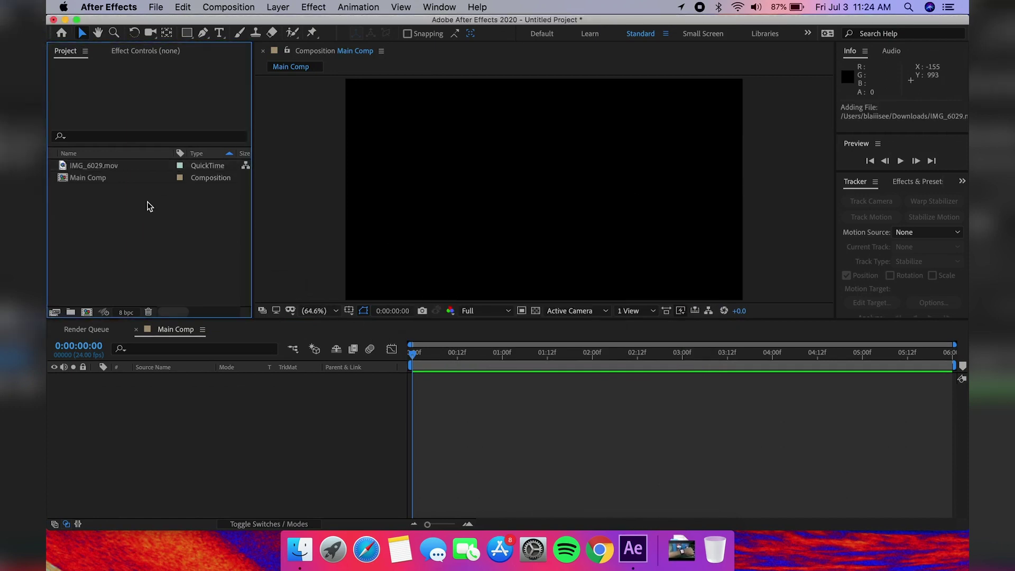
drag(116, 164, 190, 412)
click(242, 412)
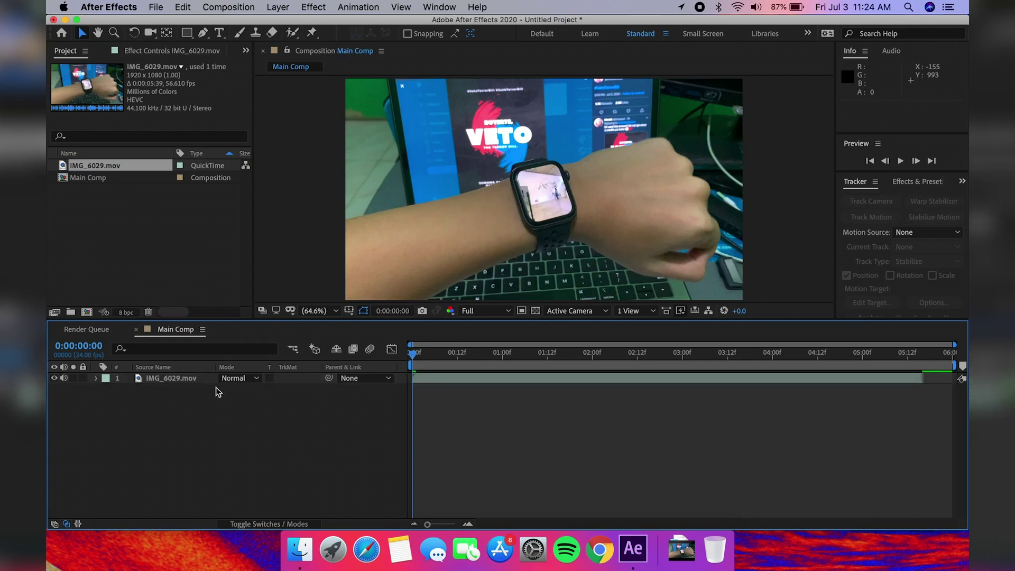
- Find the Mocha AE effect, apply it to the IMG_6029.mov layer and launch the Mocha plugin
click(189, 381)
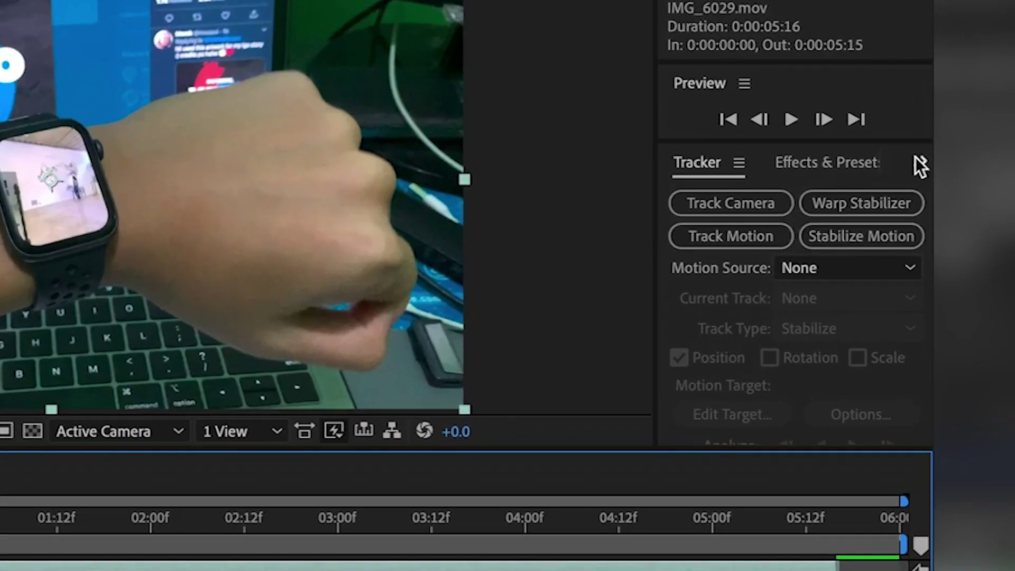
click(946, 181)
click(827, 198)
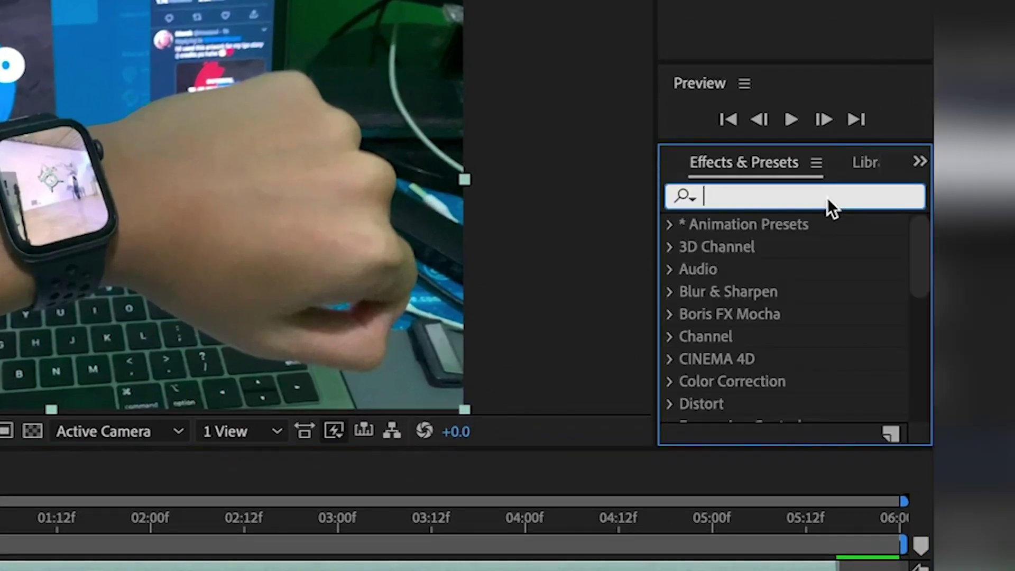
text(mocha)
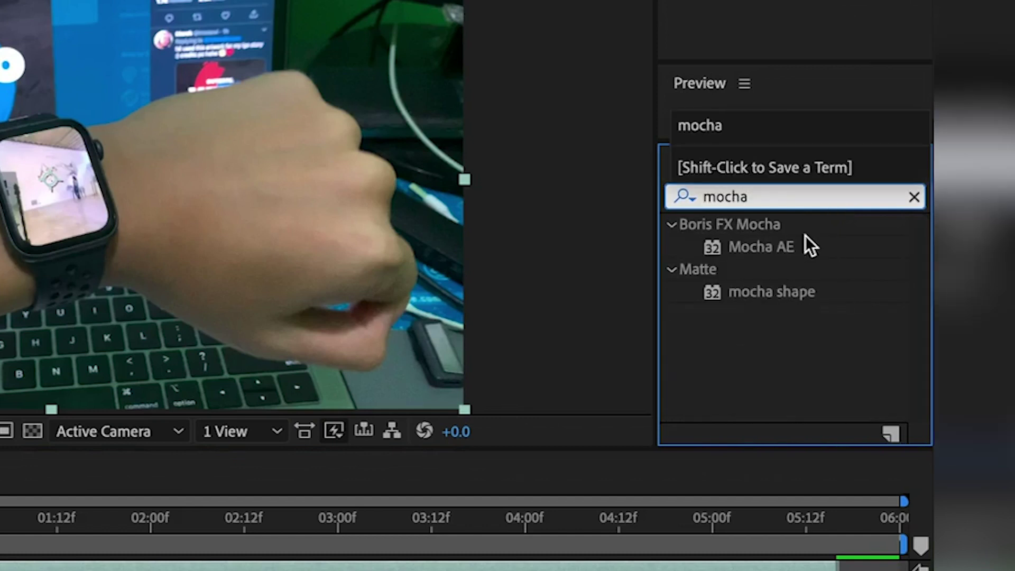
drag(793, 246, 0, 431)
drag(418, 239, 0, 383)
click(210, 214)
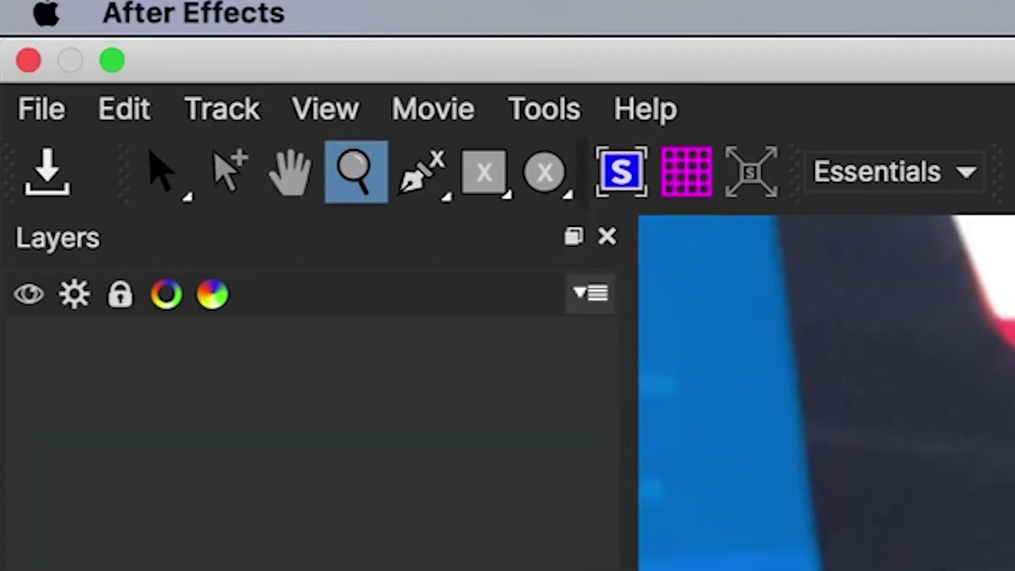
- Draw a closed X-Spline around the edge of the watch screen, with points around each rounded corner
click(422, 173)
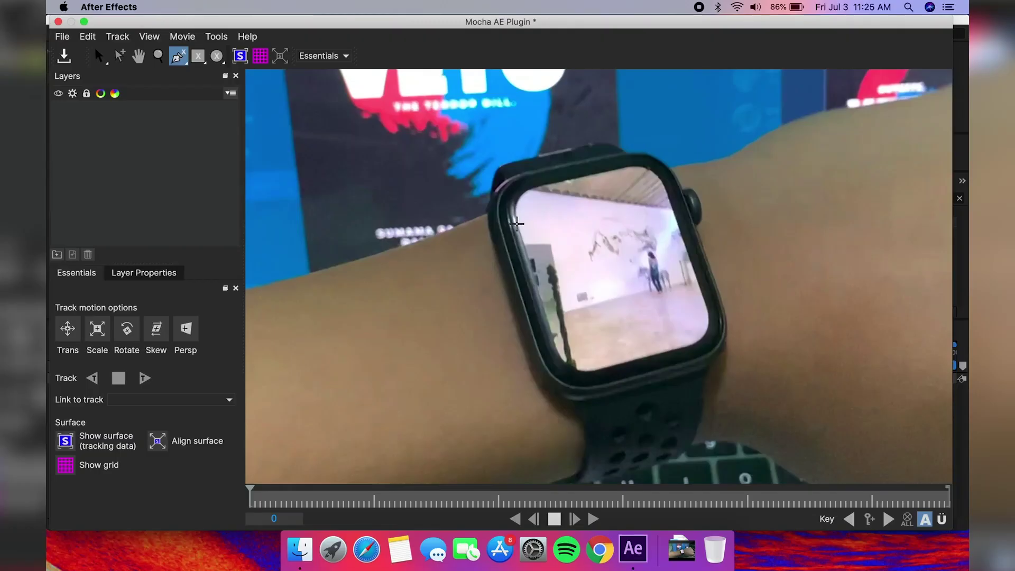
click(518, 222)
click(536, 187)
click(625, 169)
click(650, 169)
click(668, 193)
click(705, 306)
click(706, 333)
click(687, 346)
click(599, 369)
click(569, 366)
click(555, 347)
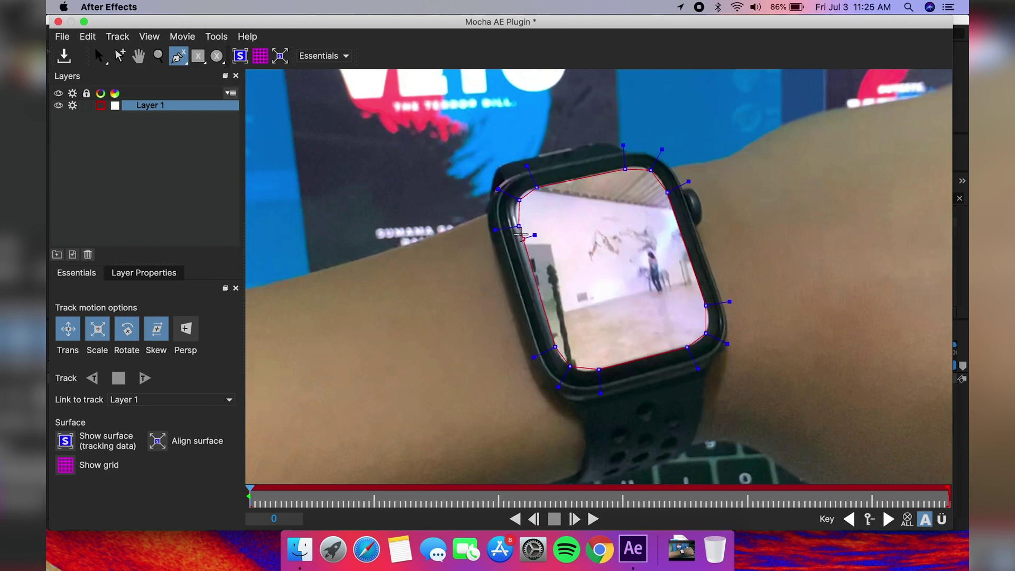
right_click(508, 197)
- Refine the spline's corner points and tangents to follow the watch screen's rounded corners
drag(649, 170, 653, 166)
drag(628, 168, 626, 167)
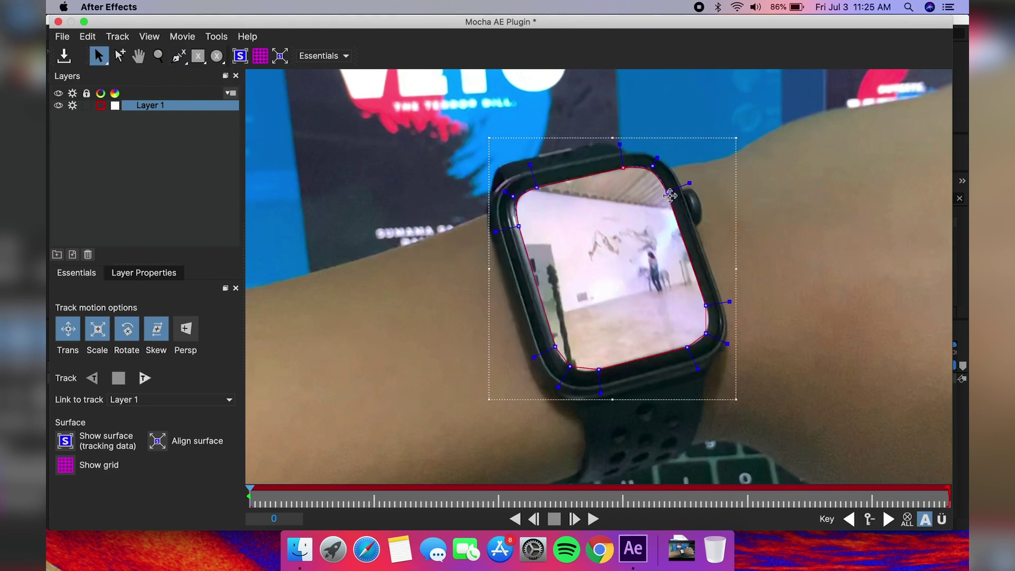
drag(573, 361, 596, 366)
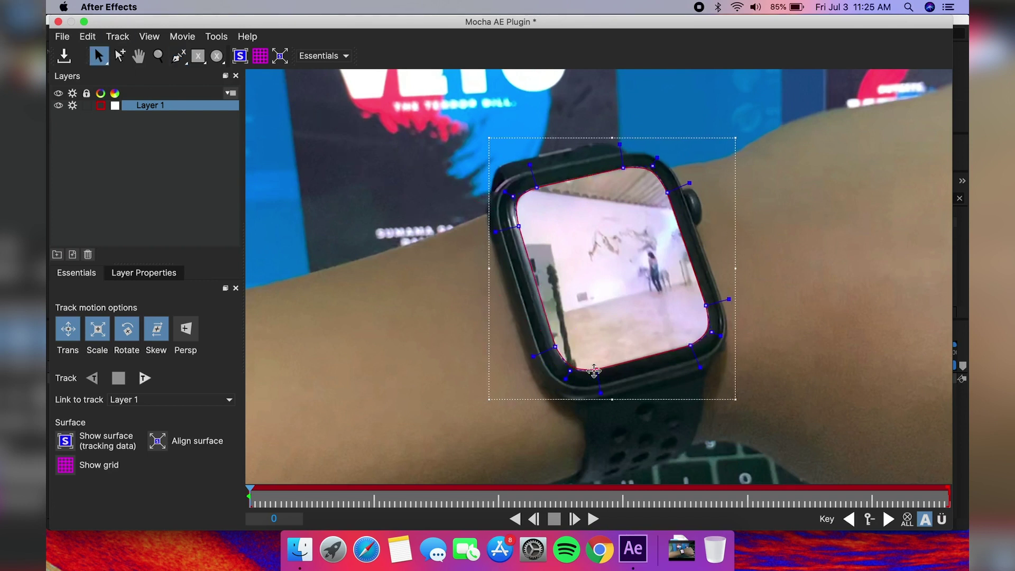
- Show Mocha's Parameters and enable Perspective in the Motion tracking options
click(149, 37)
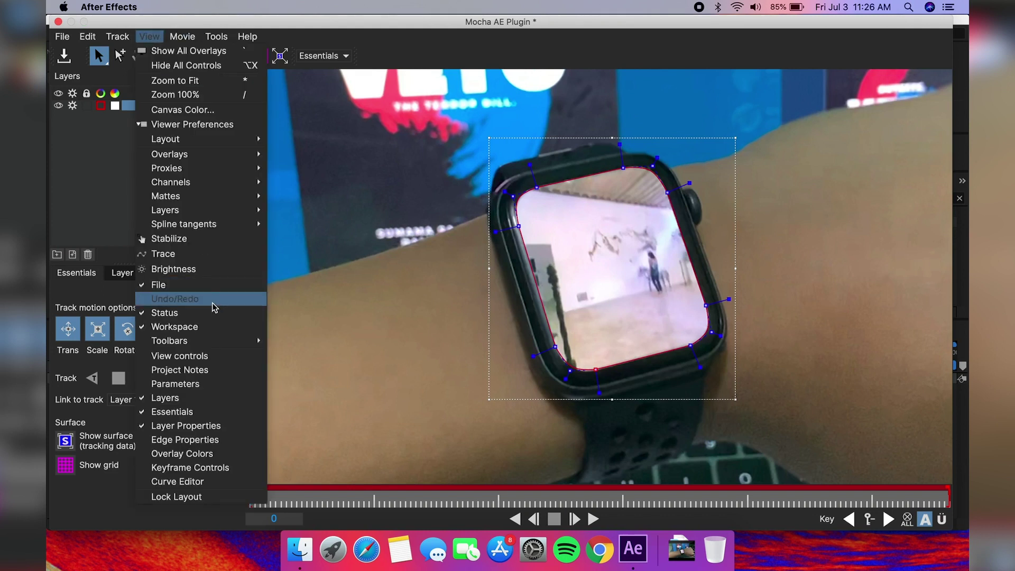
click(208, 384)
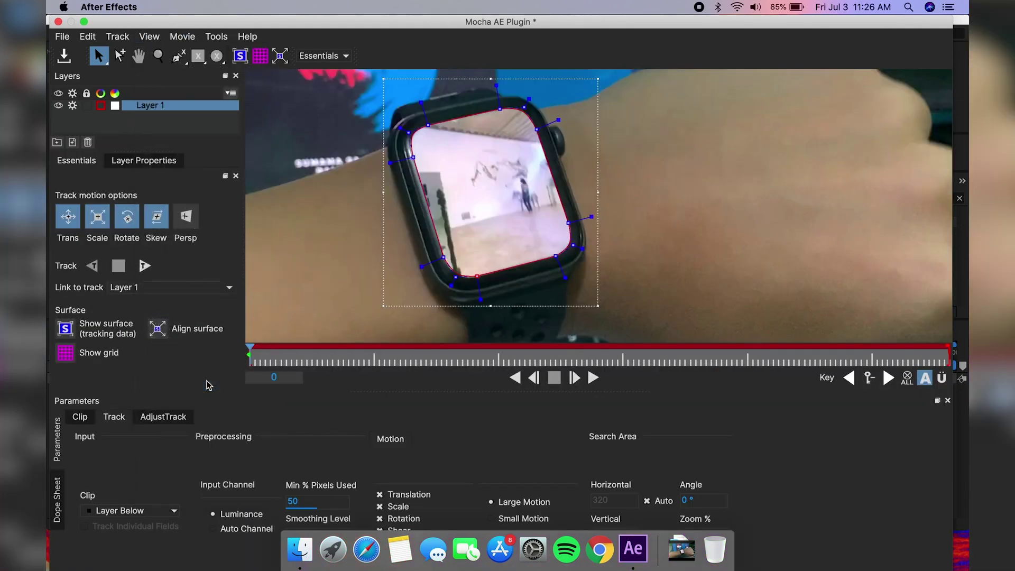
drag(448, 29, 216, 26)
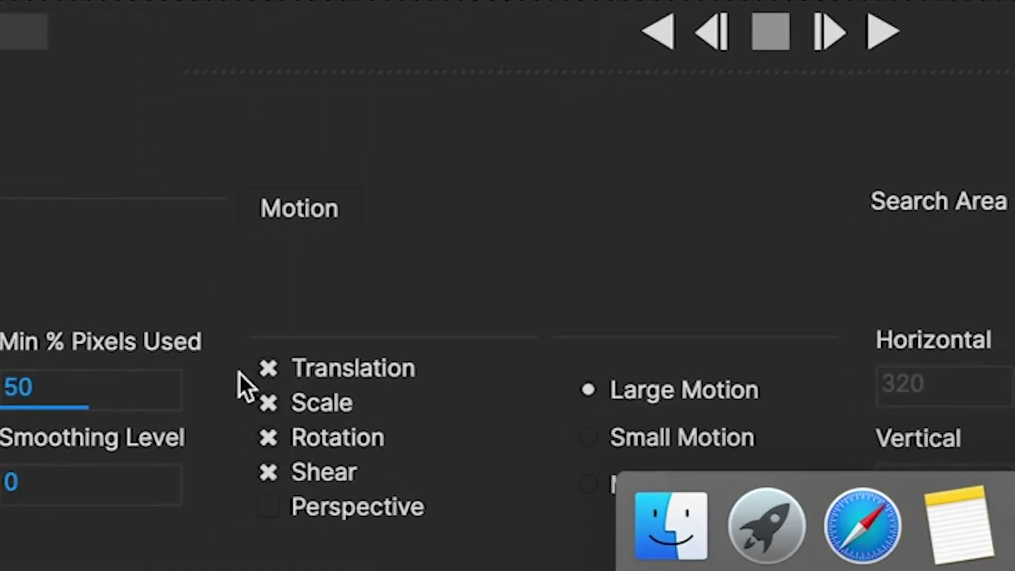
click(292, 499)
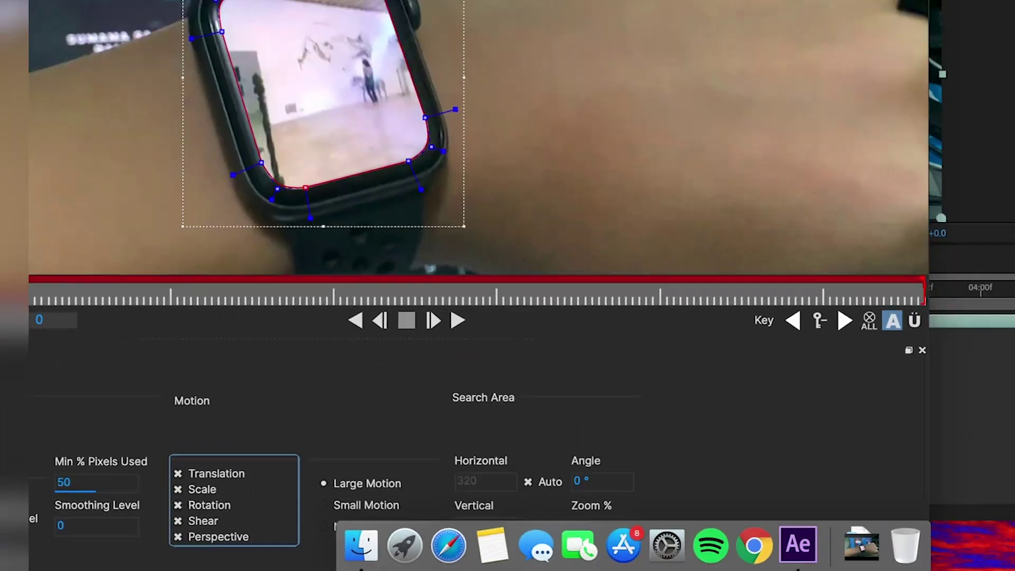
- Track the watch screen layer forward through the whole clip, save the Mocha project and close the plugin
drag(345, 21, 567, 2)
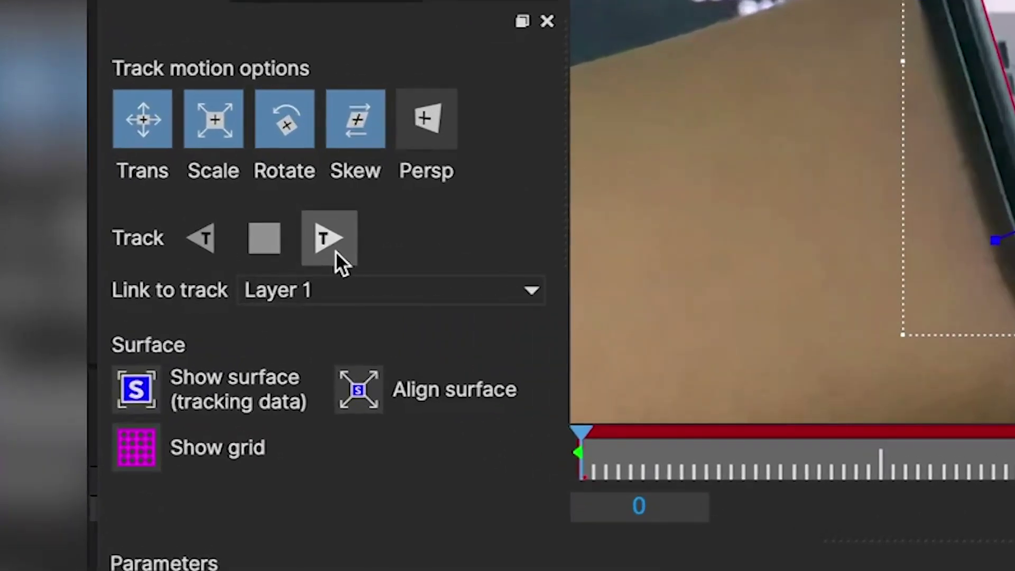
click(147, 268)
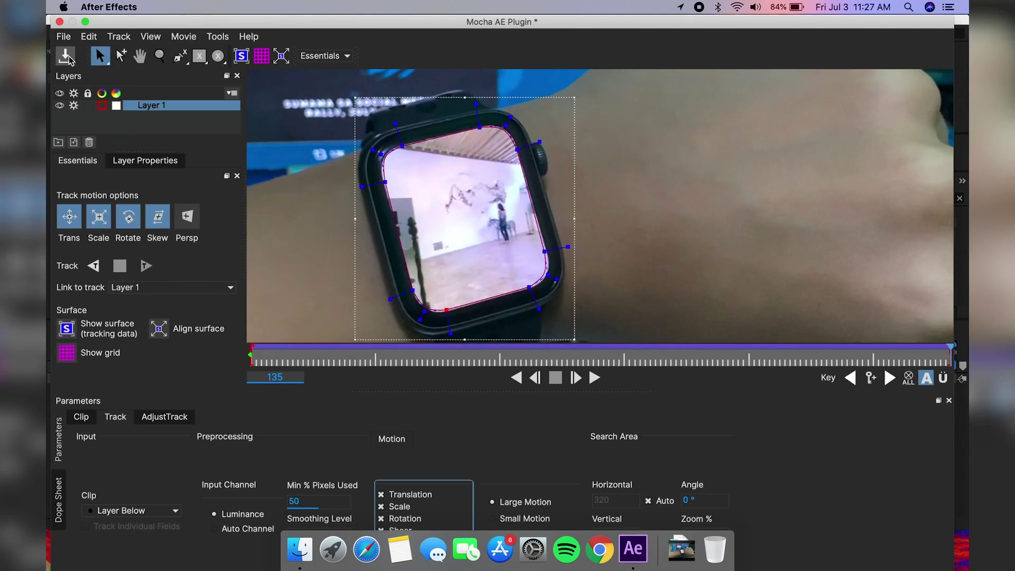
click(59, 21)
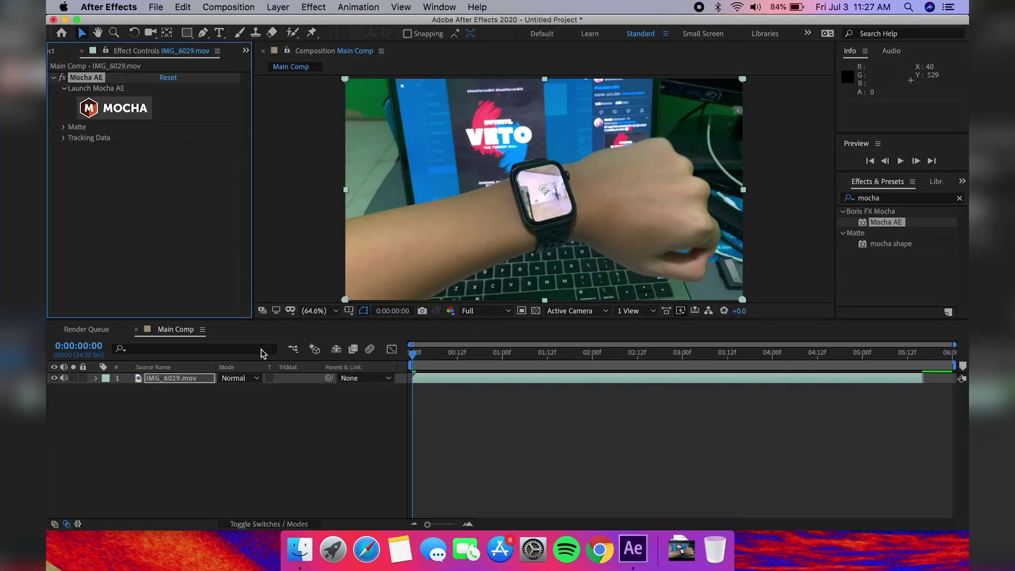
- Duplicate the IMG_6029.mov layer in the Main Comp timeline
click(182, 379)
key(super+d)
key(super+d)
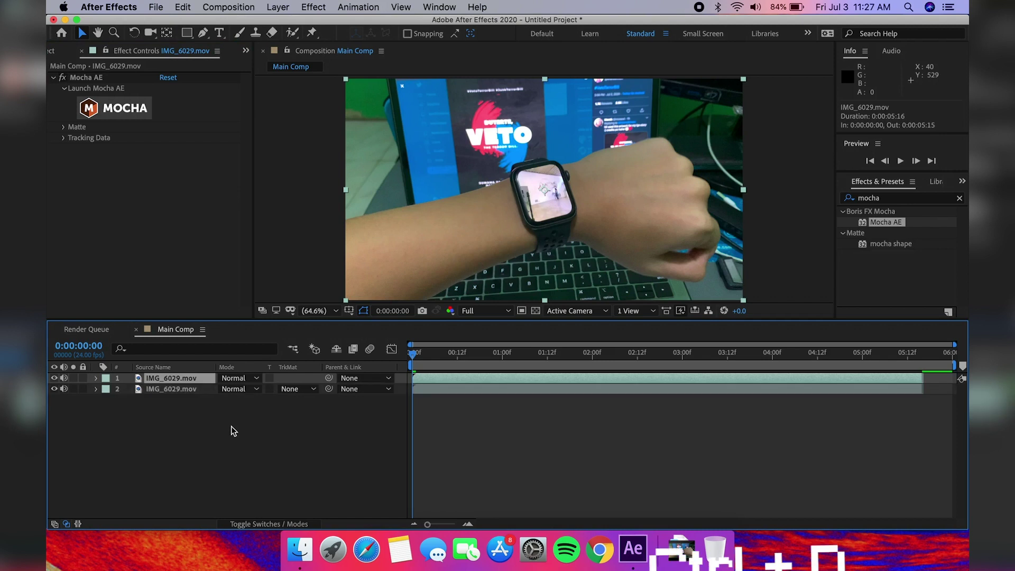
- Create AE masks from the Mocha AE matte on the upper IMG_6029.mov layer
click(194, 389)
click(189, 382)
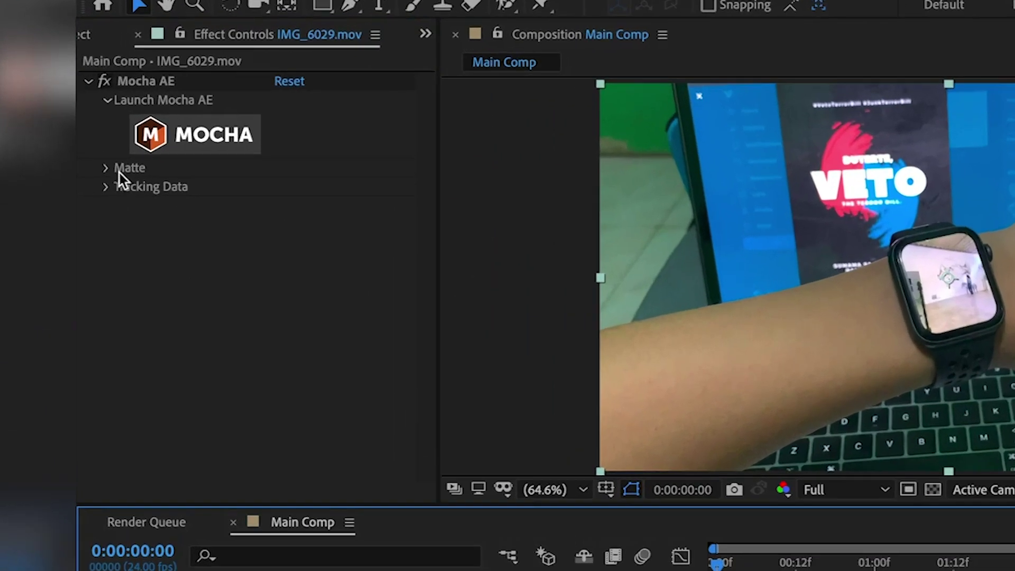
click(106, 169)
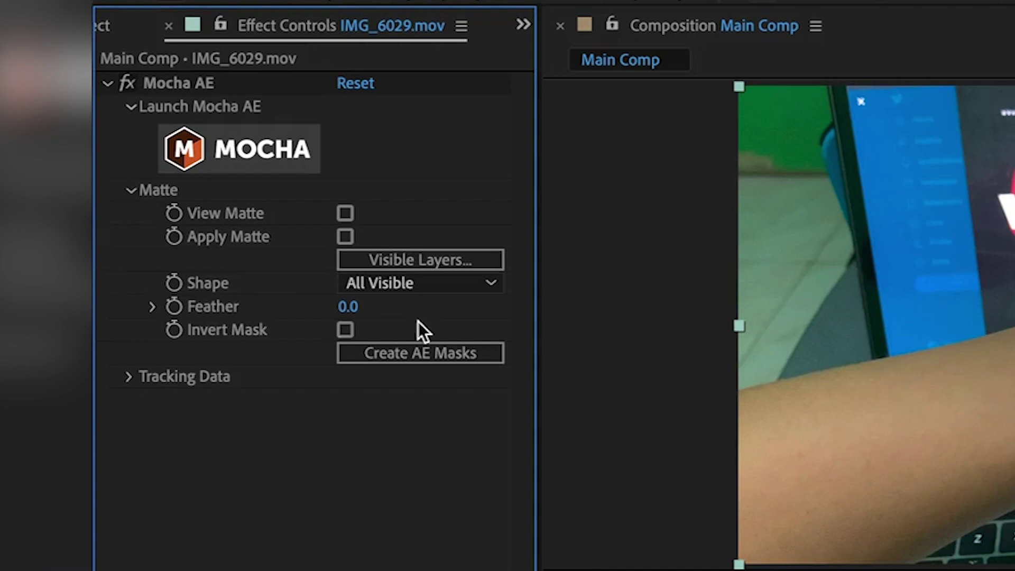
click(417, 350)
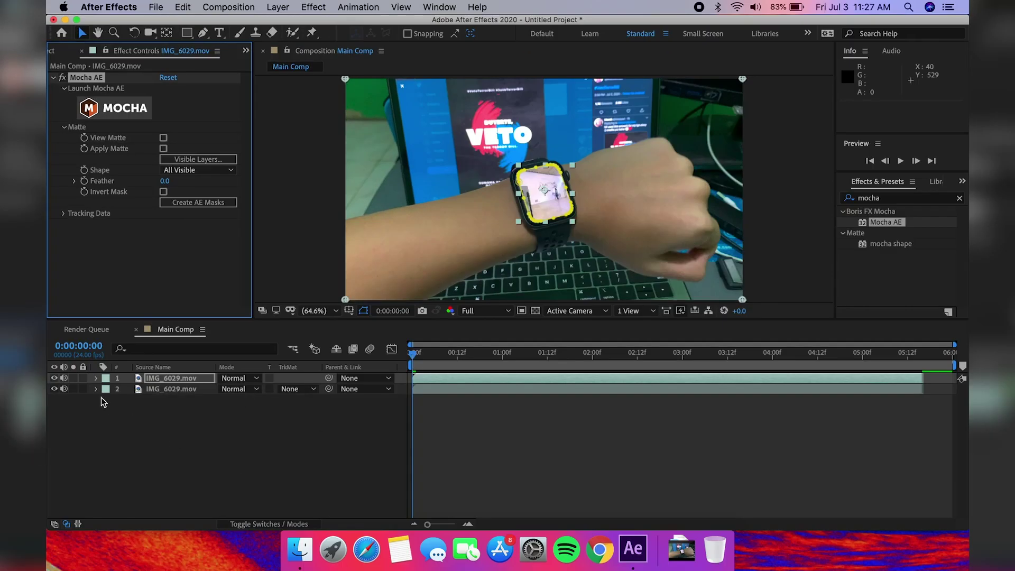
- Play the masked watch screen with the lower layer hidden, show that layer again and return to the composition's start
click(55, 389)
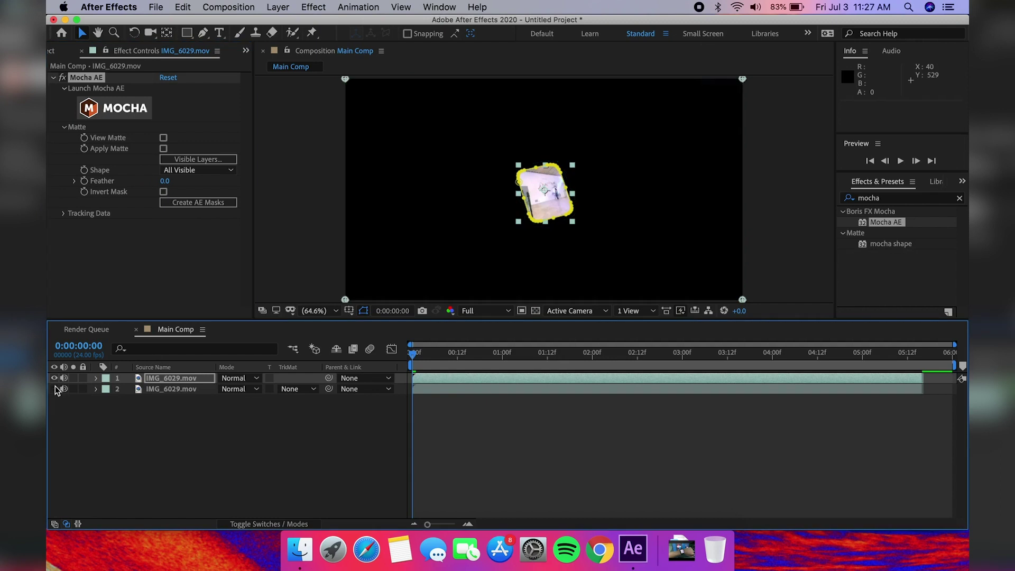
click(677, 267)
key(space)
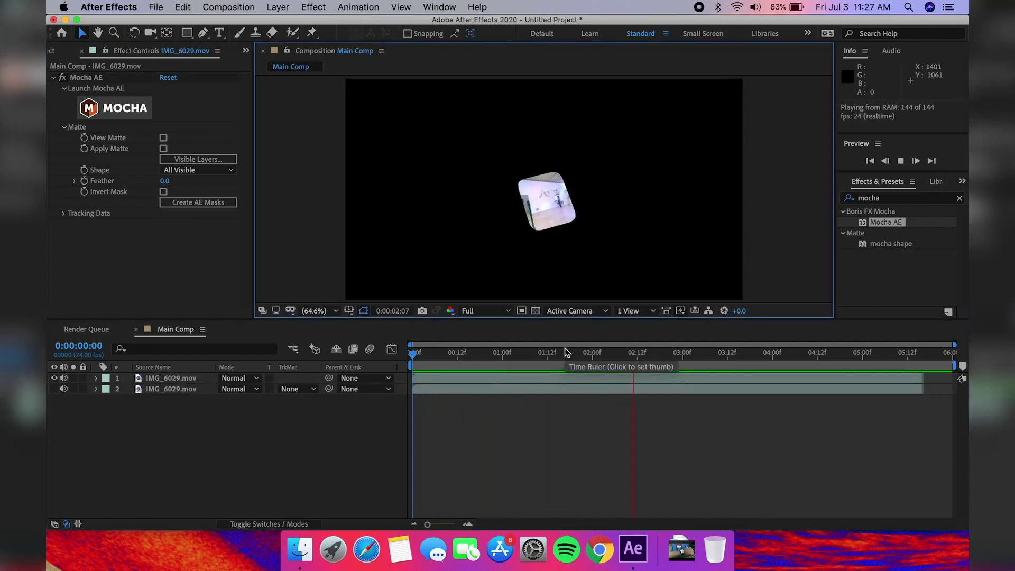
key(space)
click(54, 389)
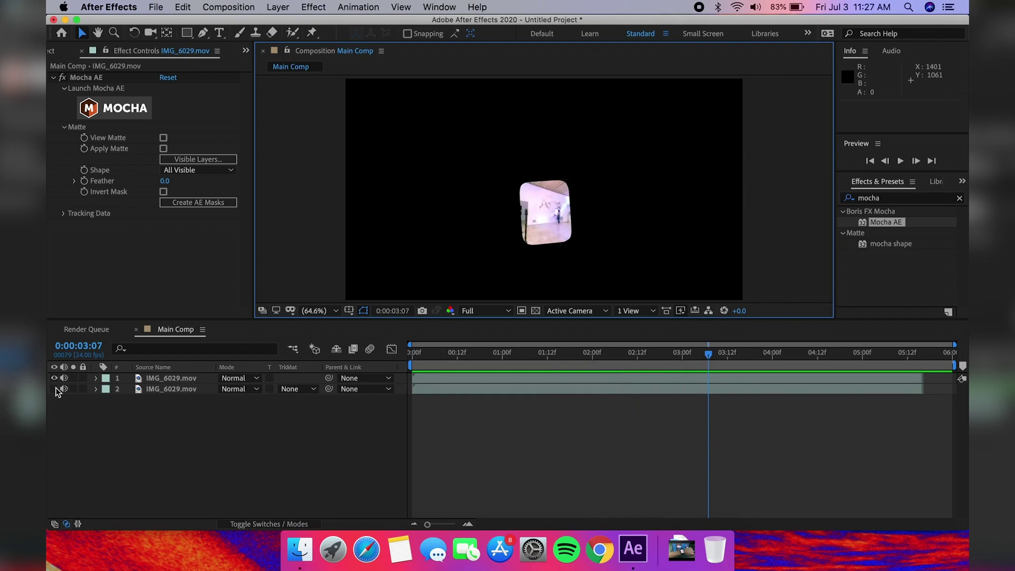
drag(561, 362, 407, 364)
- Set the Main Comp duration to 0:00:05:00 in the composition settings
click(229, 7)
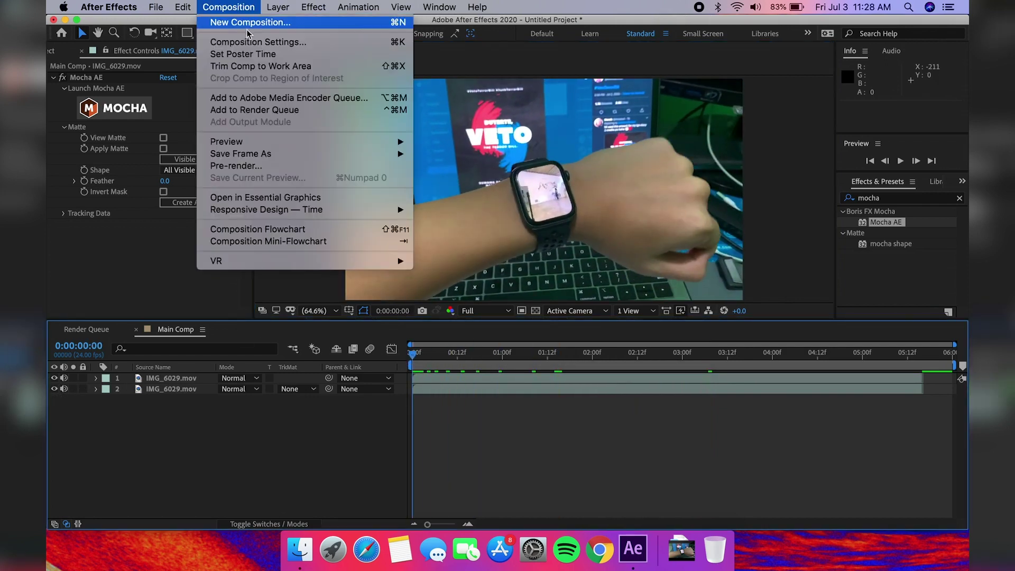
click(232, 42)
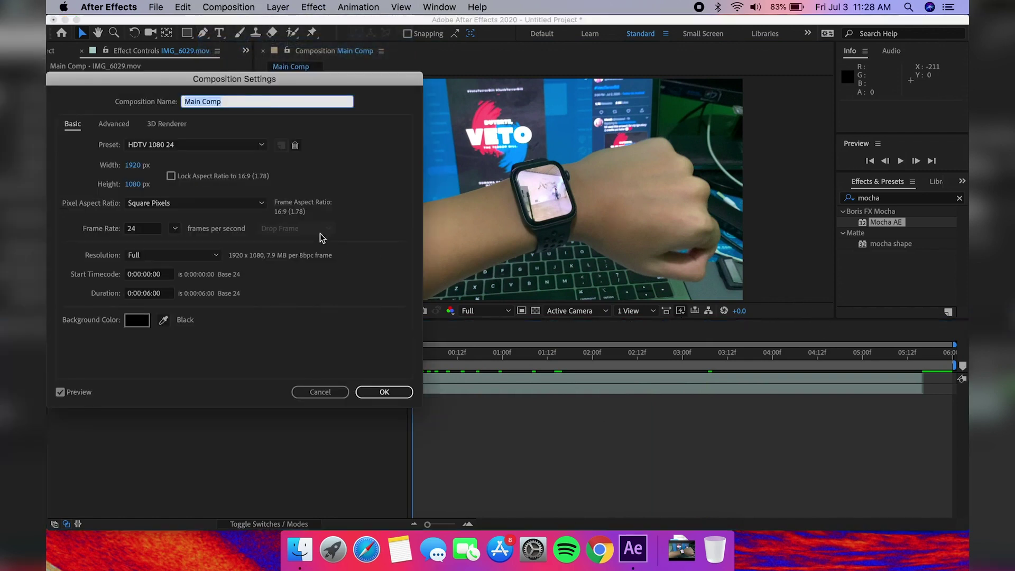
click(147, 293)
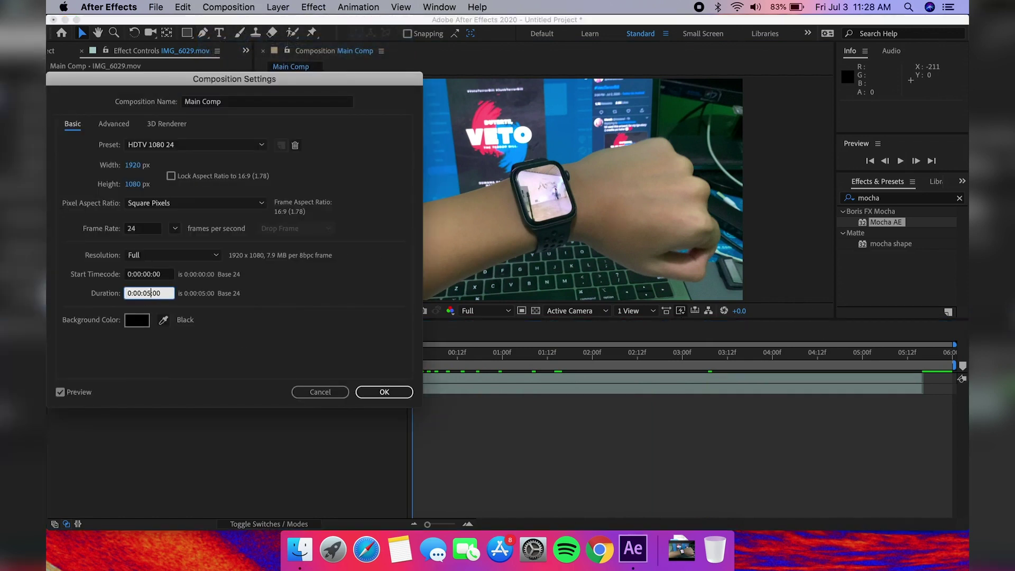
key(Return)
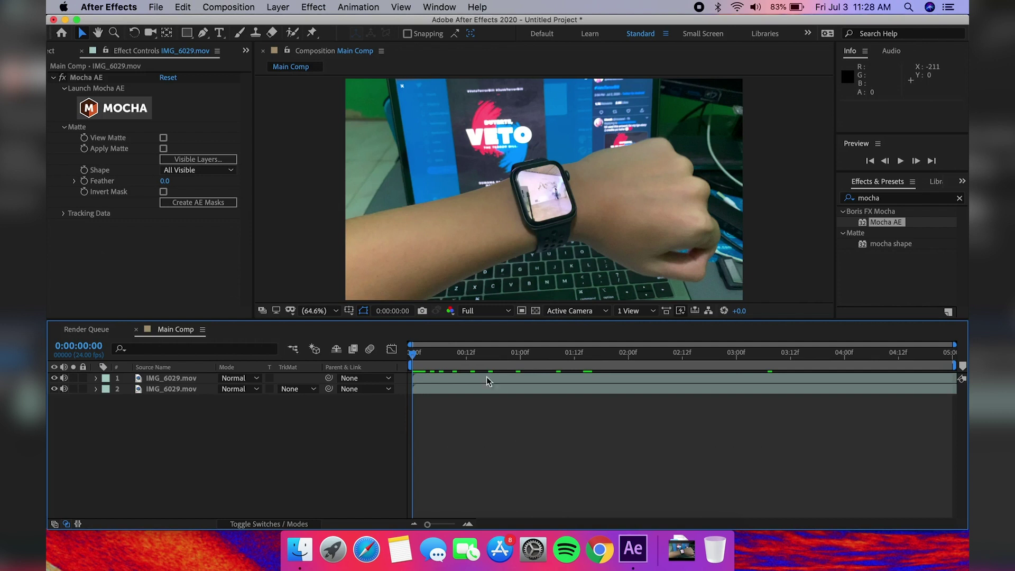
- Pre-compose the upper IMG_6029.mov layer as "Pre Composed", moving all attributes into the new composition
click(173, 378)
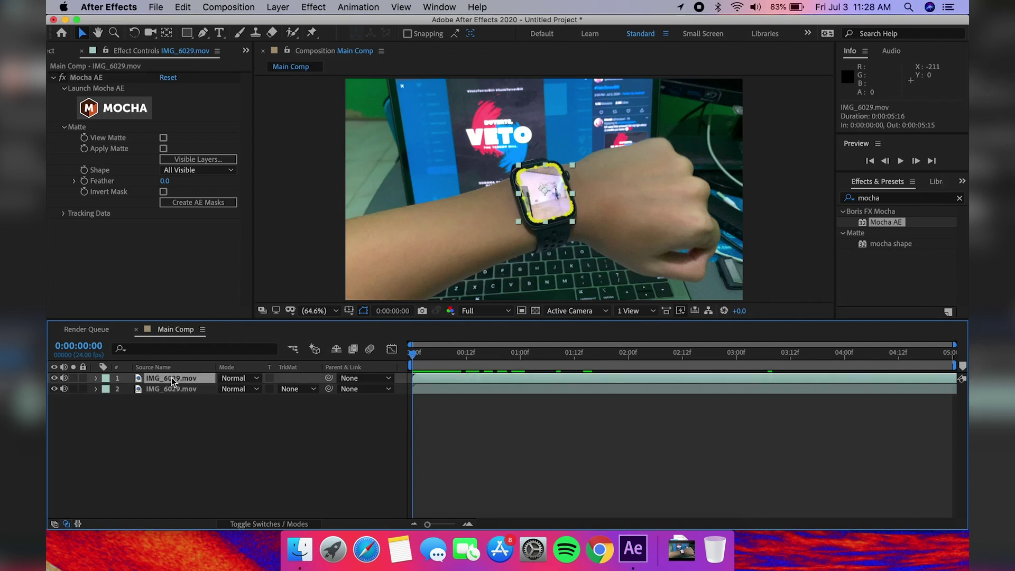
right_click(171, 378)
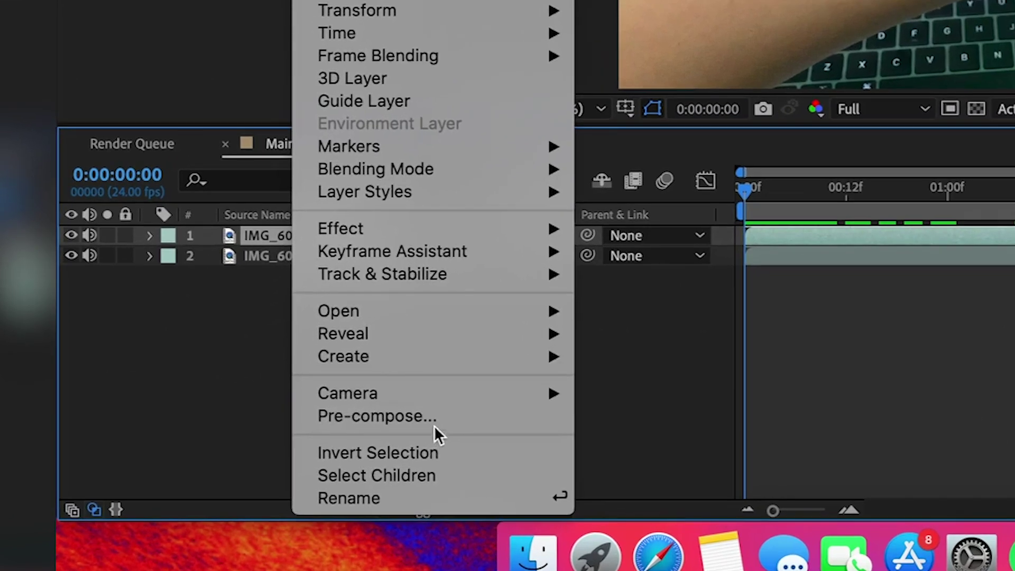
click(433, 419)
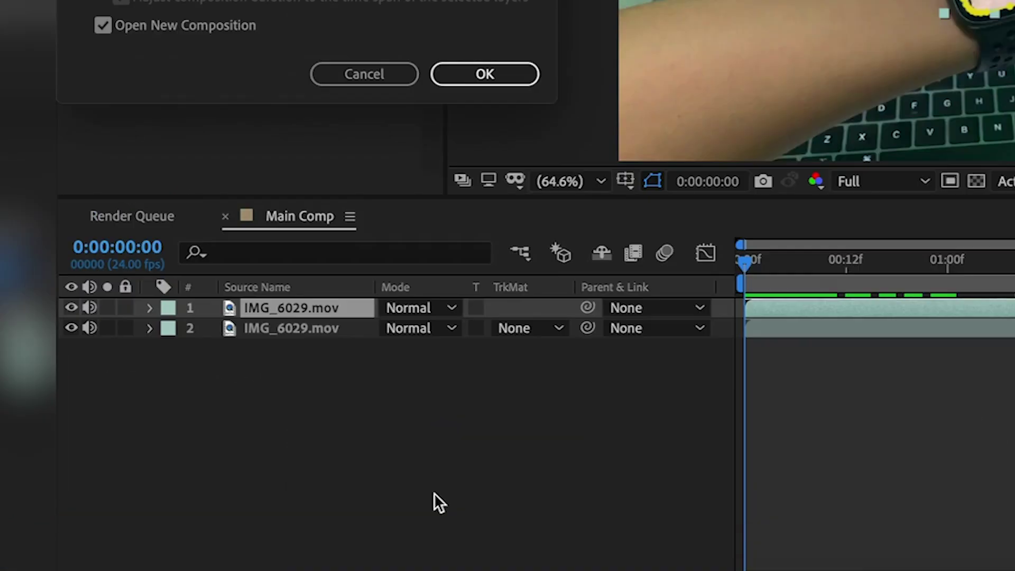
text(Pre Composed)
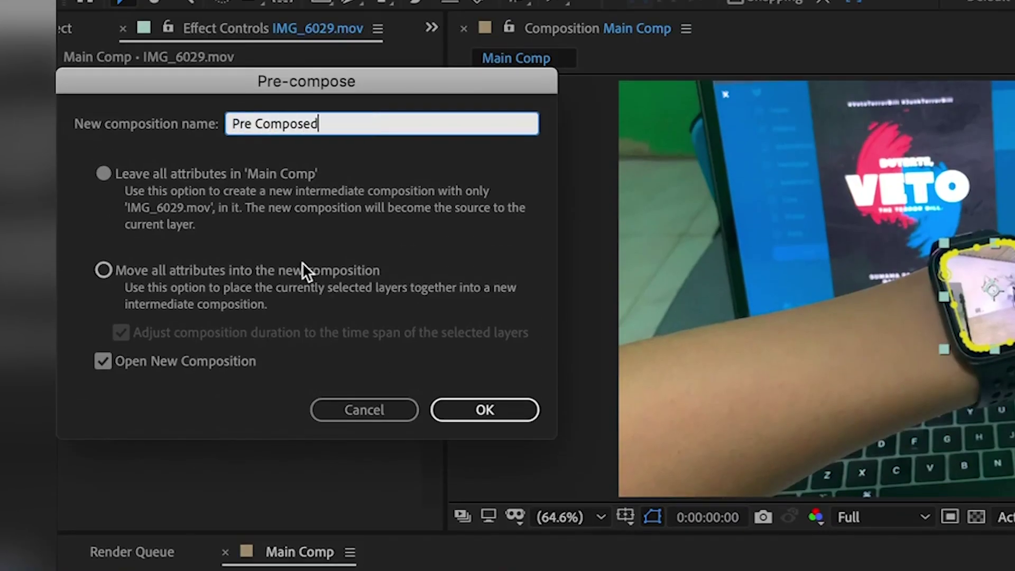
click(123, 268)
click(496, 408)
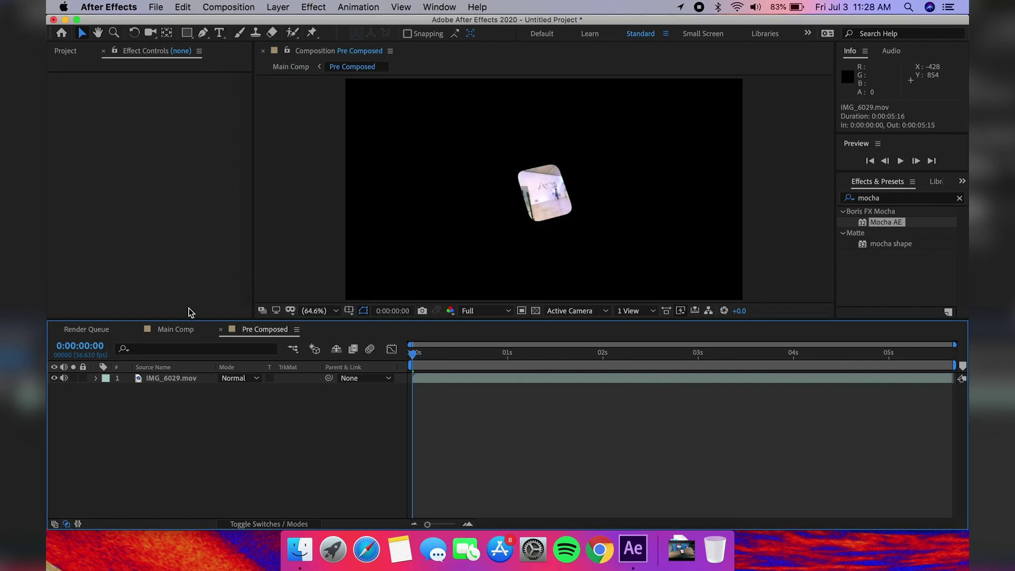
- Run Track Camera on the Pre Composed layer in the Main Comp
click(176, 328)
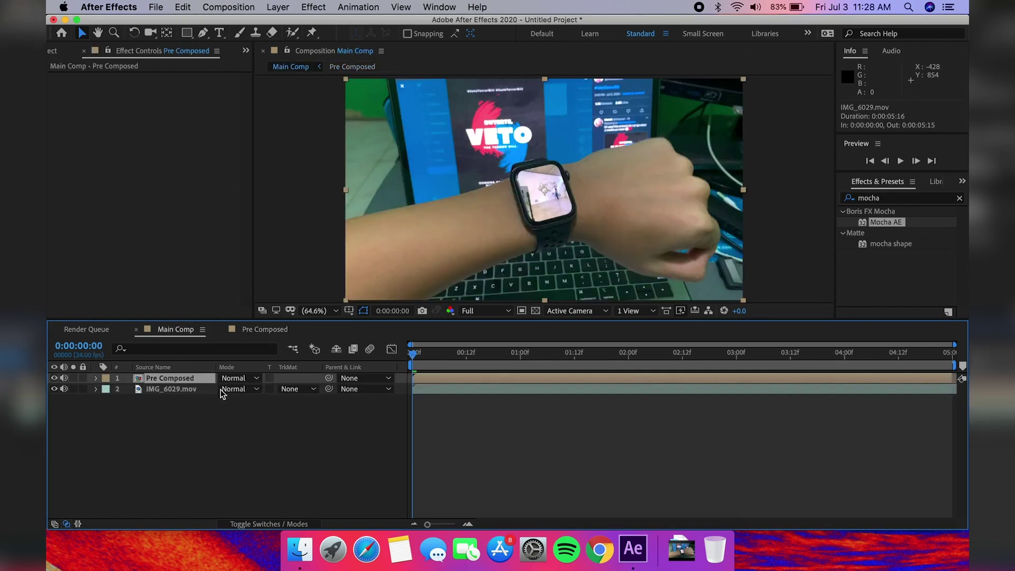
click(174, 377)
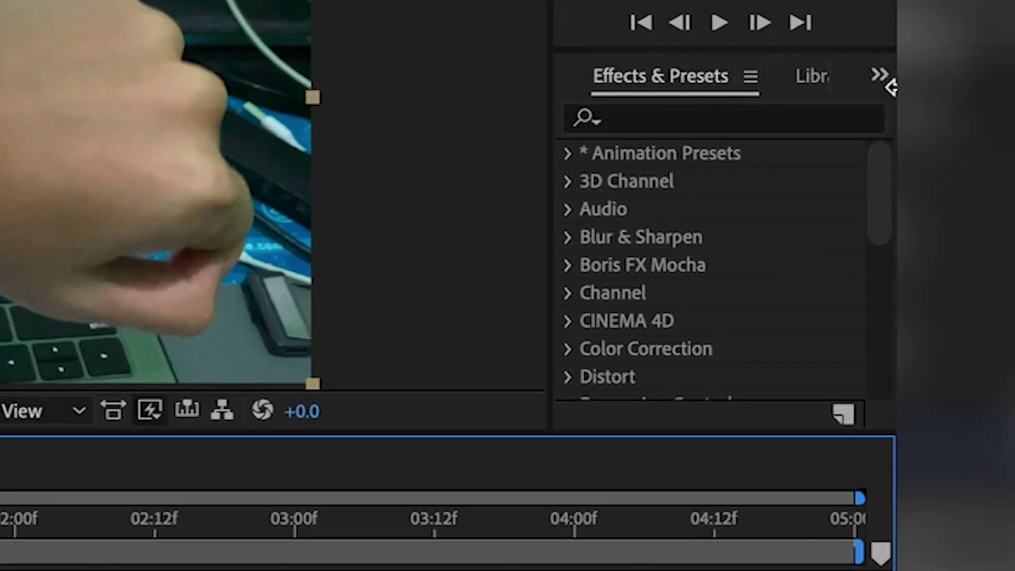
scroll(944, 184, up, 2)
click(857, 182)
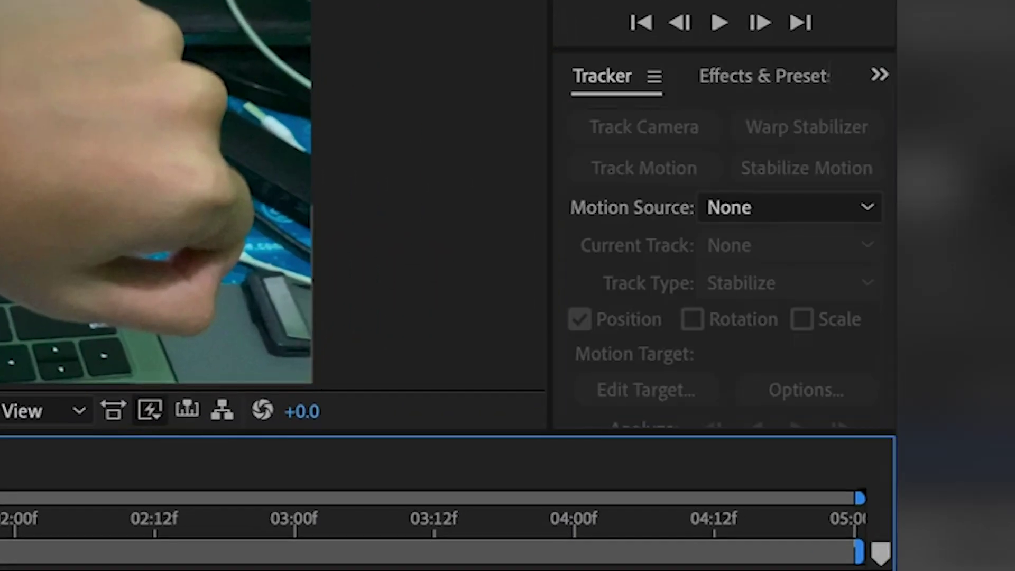
click(616, 139)
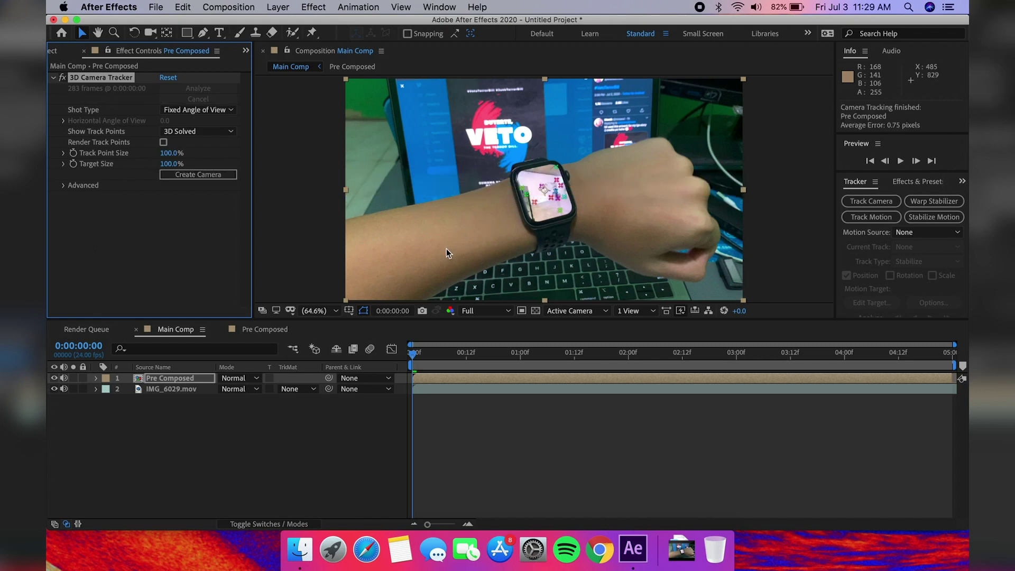
- Create a solid and camera from the track points on the watch screen and play the result
right_click(543, 194)
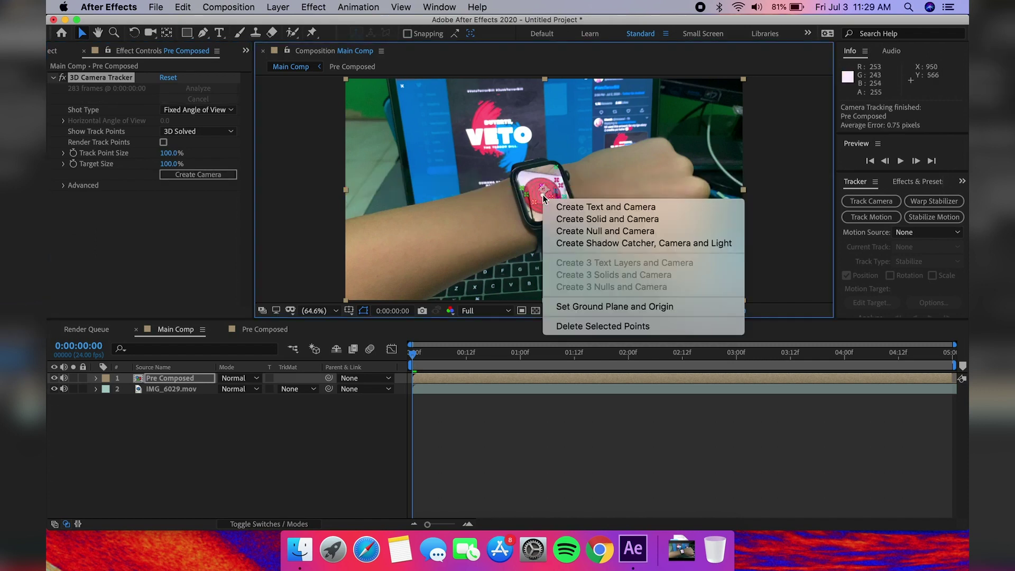
click(592, 220)
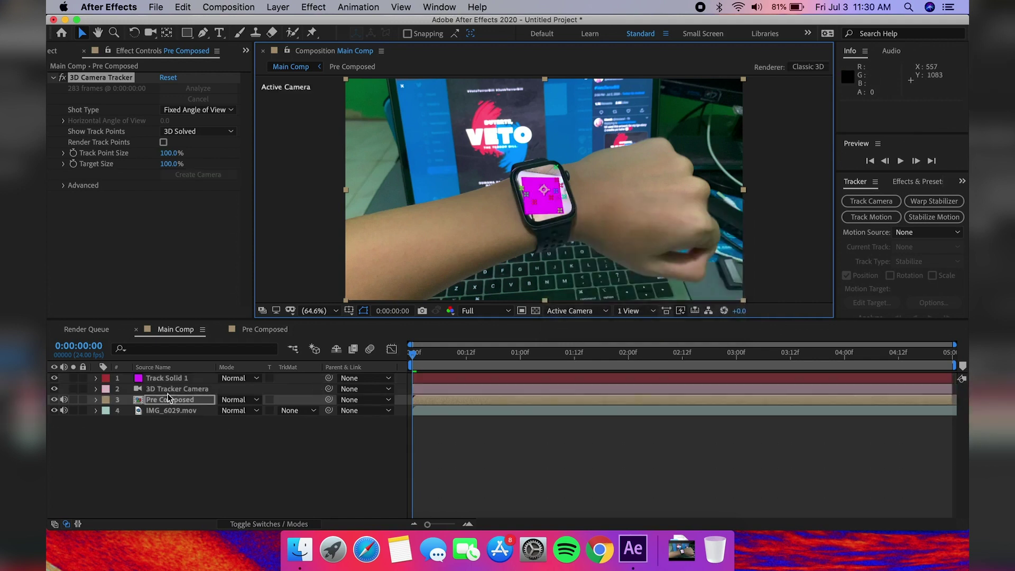
key(space)
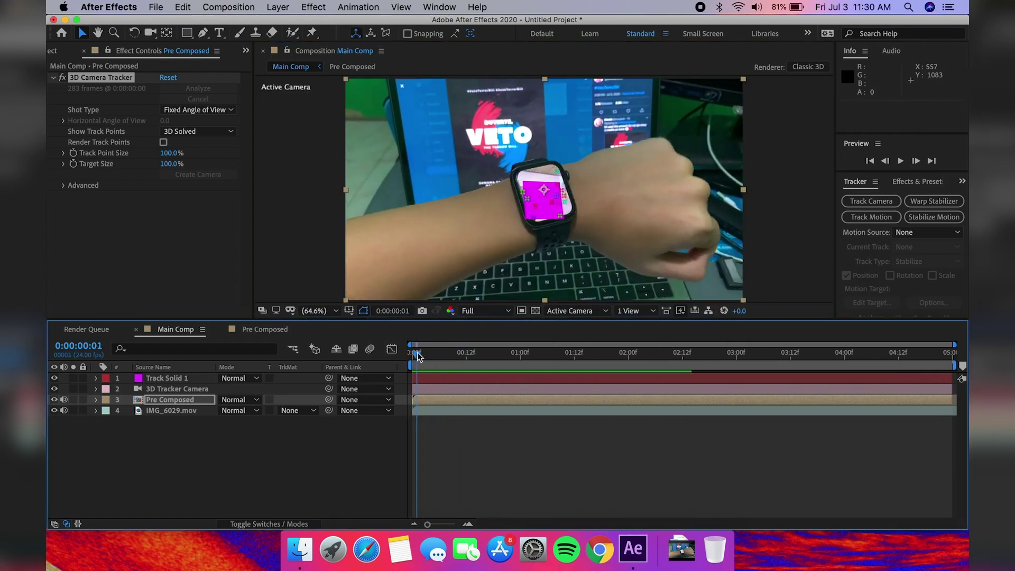
key(space)
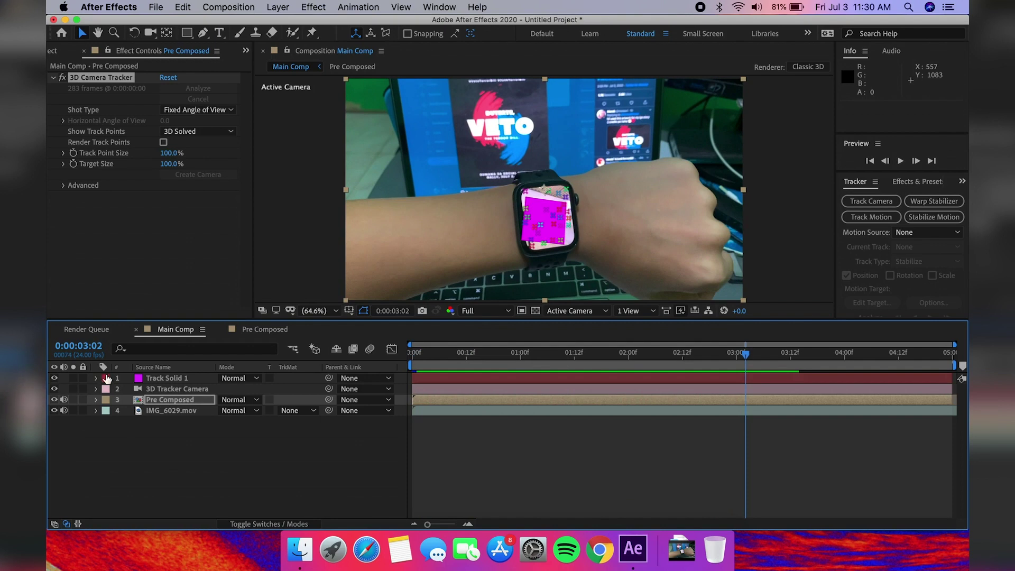
- Delete Mask 1 from Track Solid 1 and apply the Change to Color effect to the solid
click(138, 399)
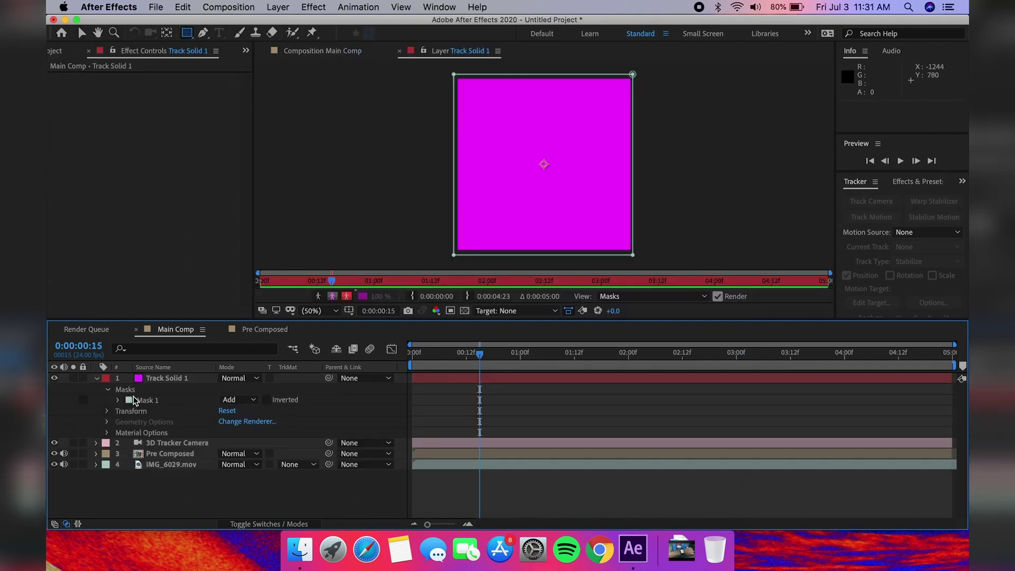
key(Delete)
click(959, 182)
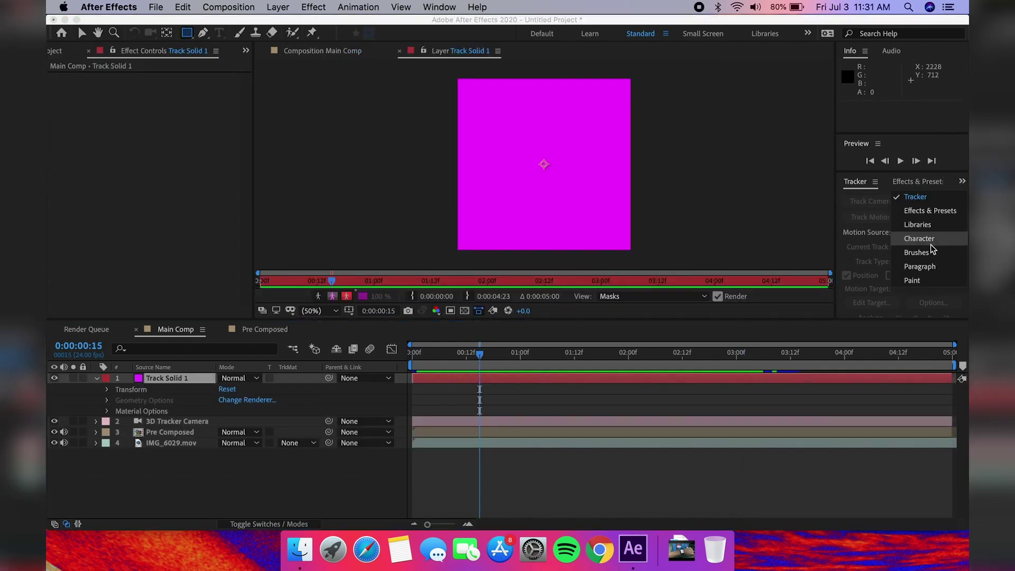
click(917, 211)
click(899, 197)
text(change)
drag(905, 286, 145, 184)
- Set Change to Color to turn the solid's magenta into black, changing Hue, Lightness & Saturation
click(465, 125)
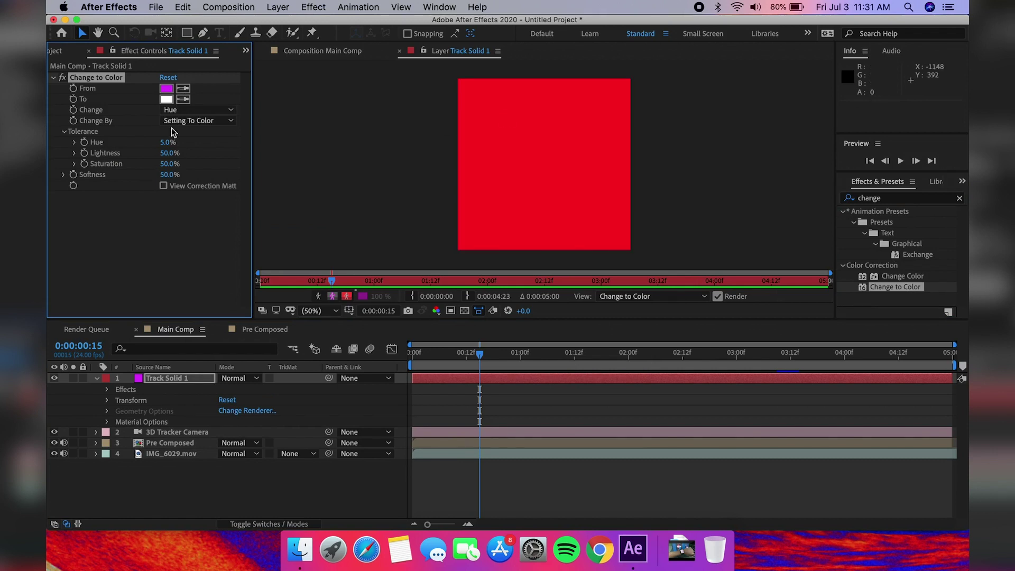
click(166, 98)
drag(233, 328, 400, 424)
click(377, 200)
click(197, 109)
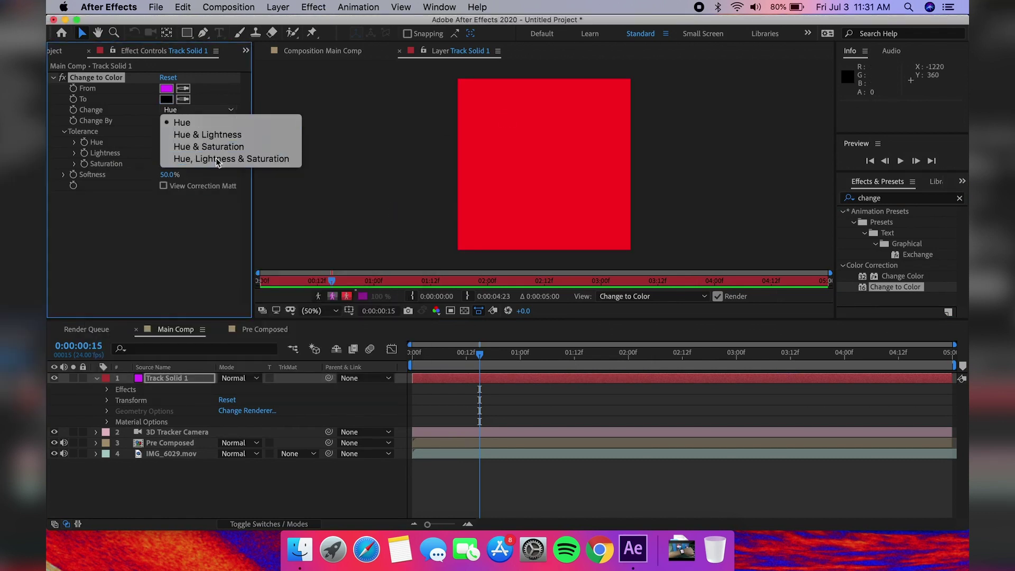
click(212, 156)
- Scale Track Solid 1 in the Main Comp to about 179% by 211% so it covers the whole watch screen
click(323, 50)
key(space)
drag(567, 203, 577, 183)
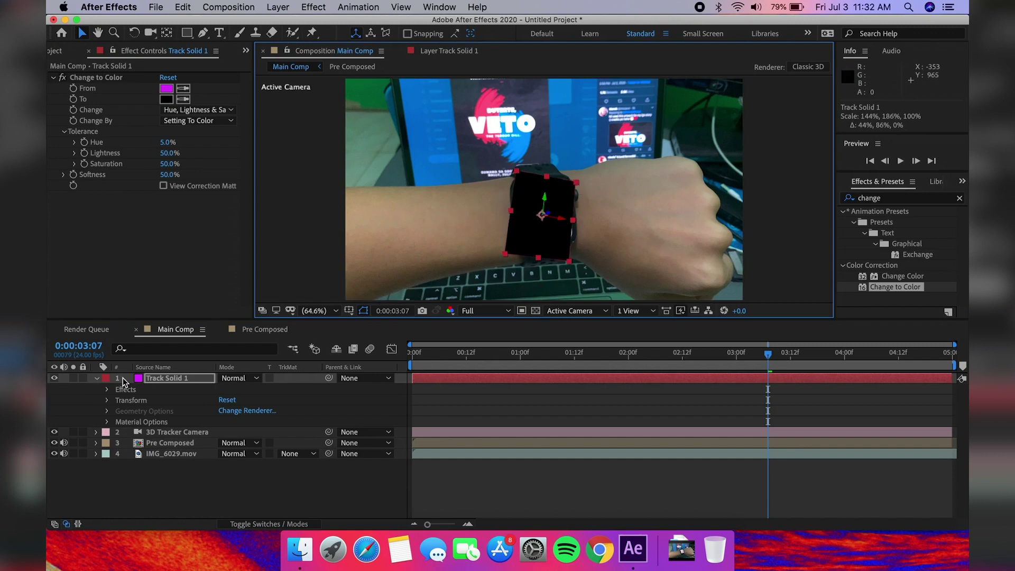
drag(571, 263, 576, 266)
click(54, 378)
scroll(537, 246, up, 3)
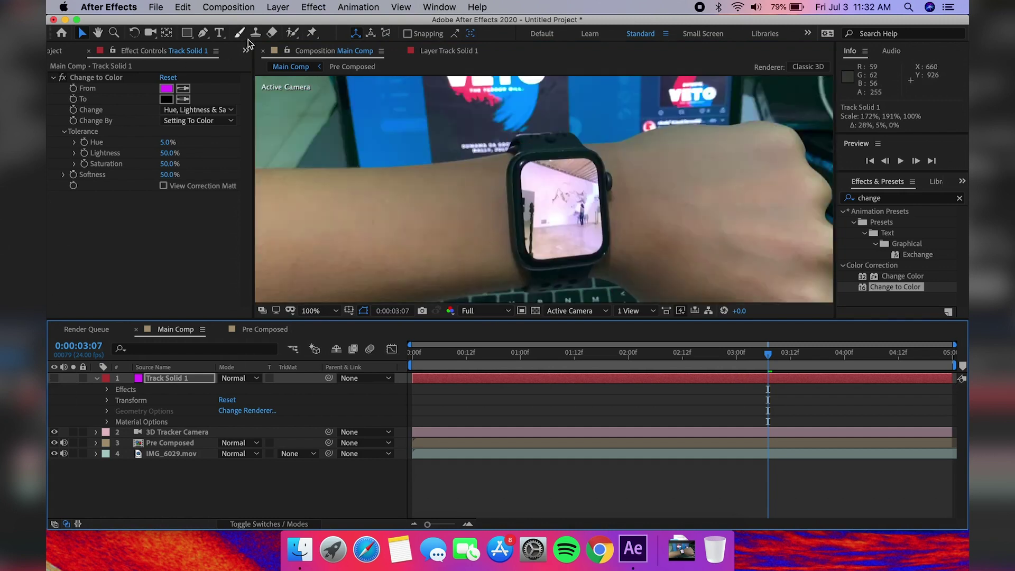
click(55, 377)
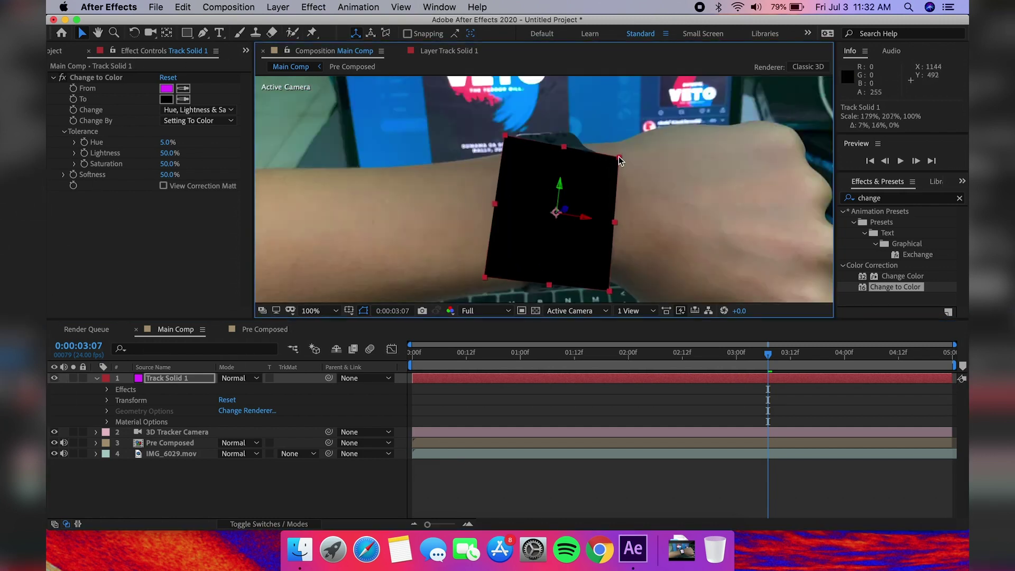
- Hide Track Solid 1, draw an eight-vertex Pen mask around the watch screen's rounded outline, and show the solid again
click(55, 378)
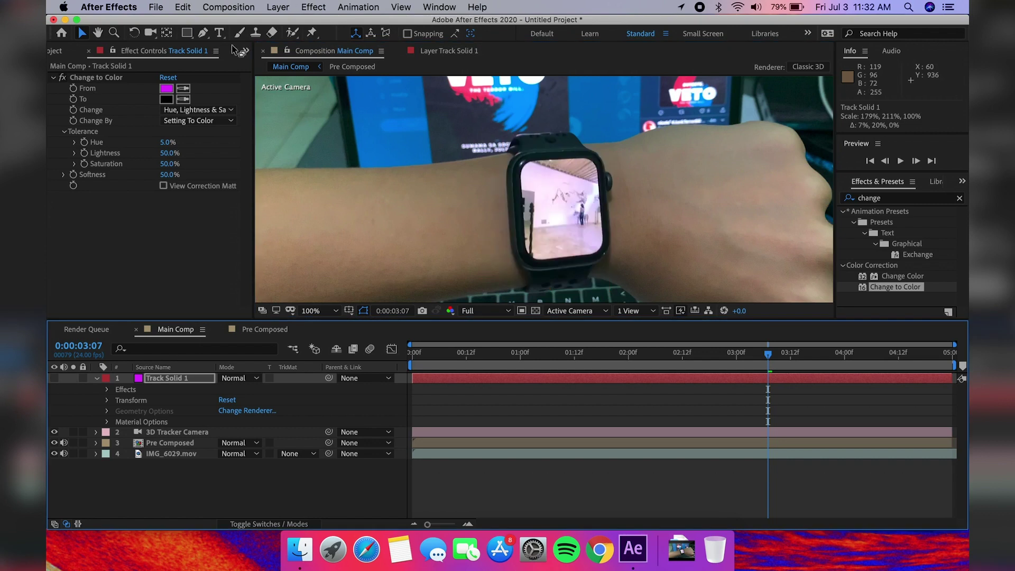
click(204, 34)
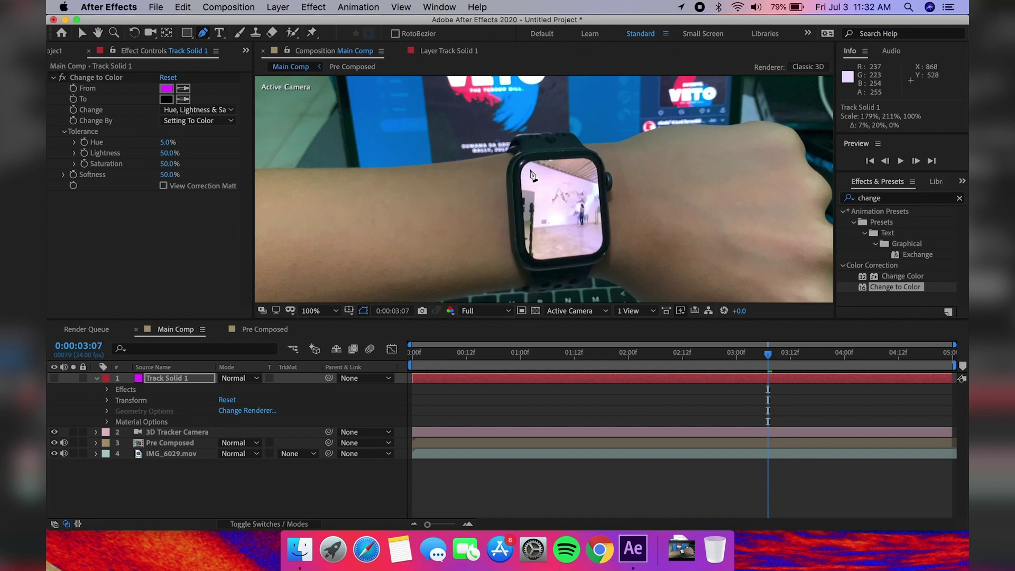
scroll(531, 174, up, 2)
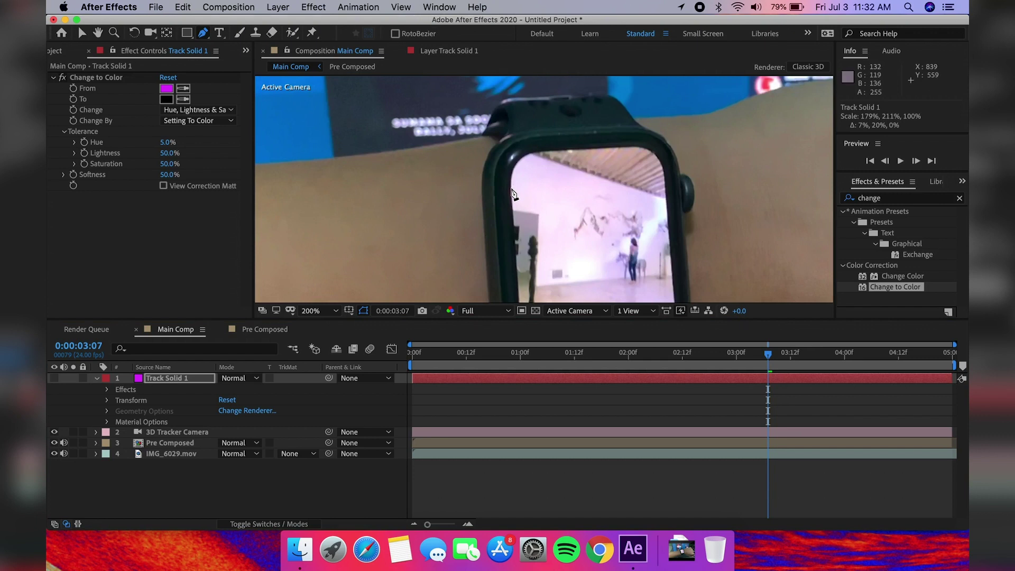
click(511, 187)
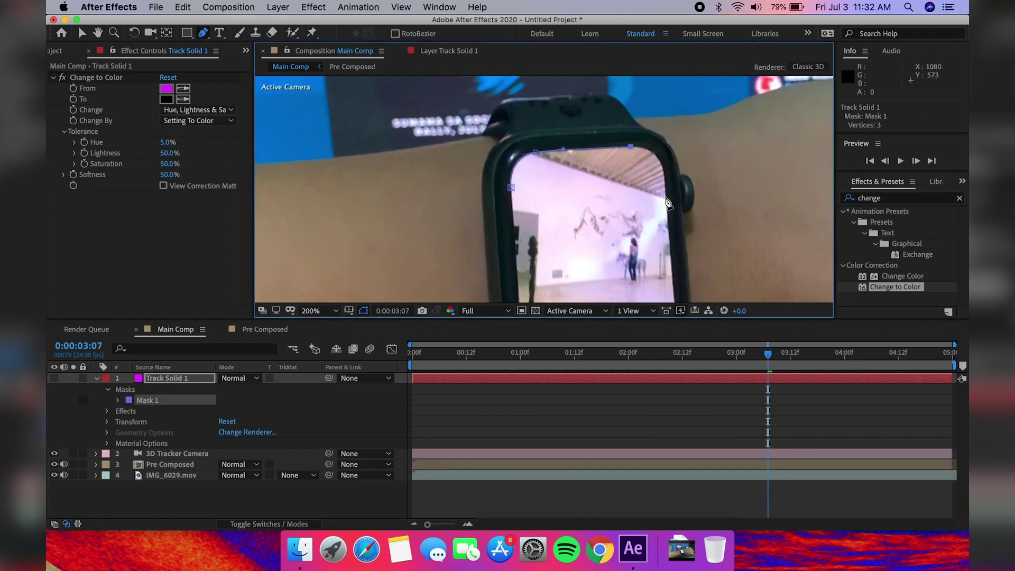
scroll(719, 240, down, 2)
click(589, 185)
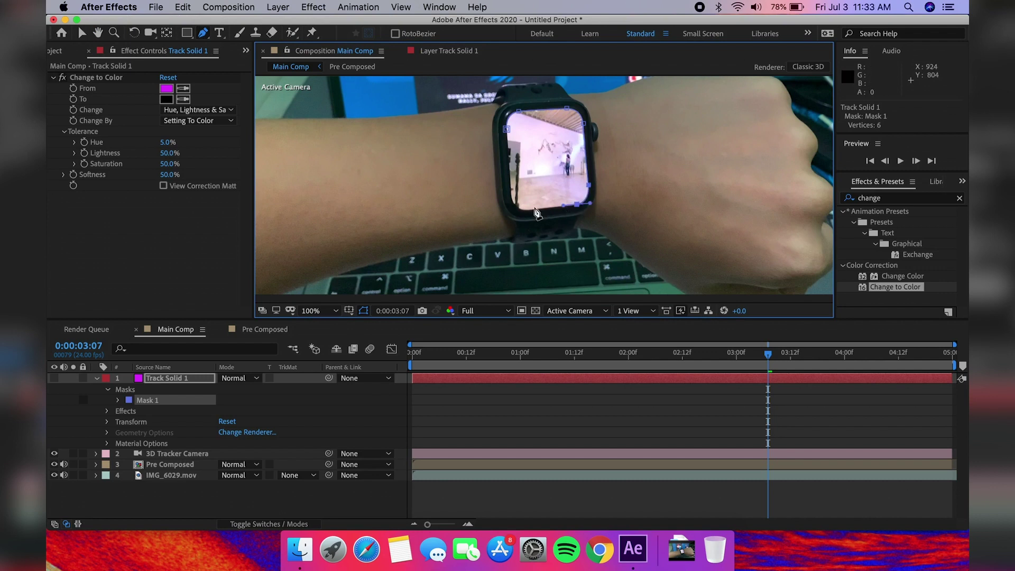
click(509, 136)
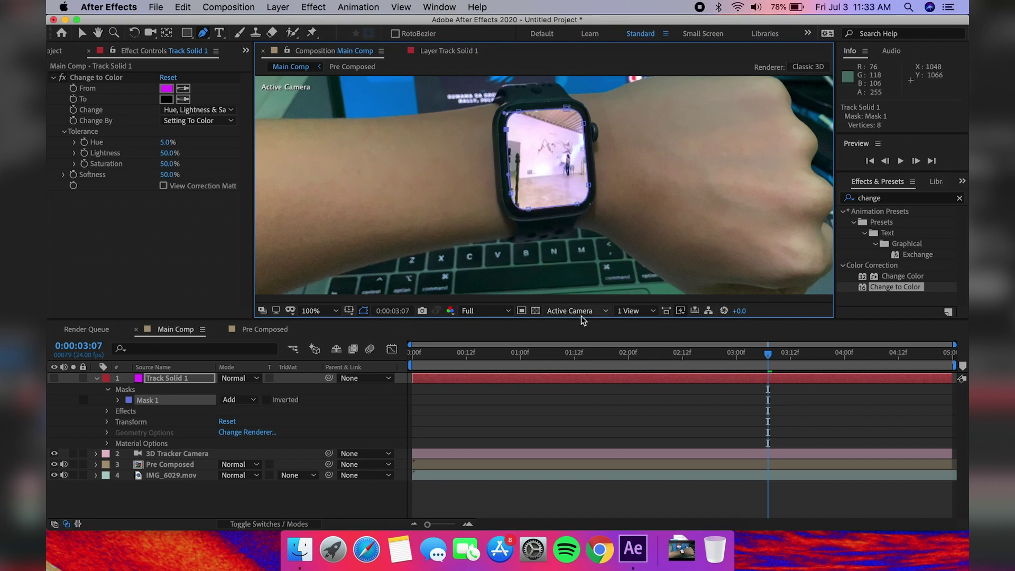
click(54, 378)
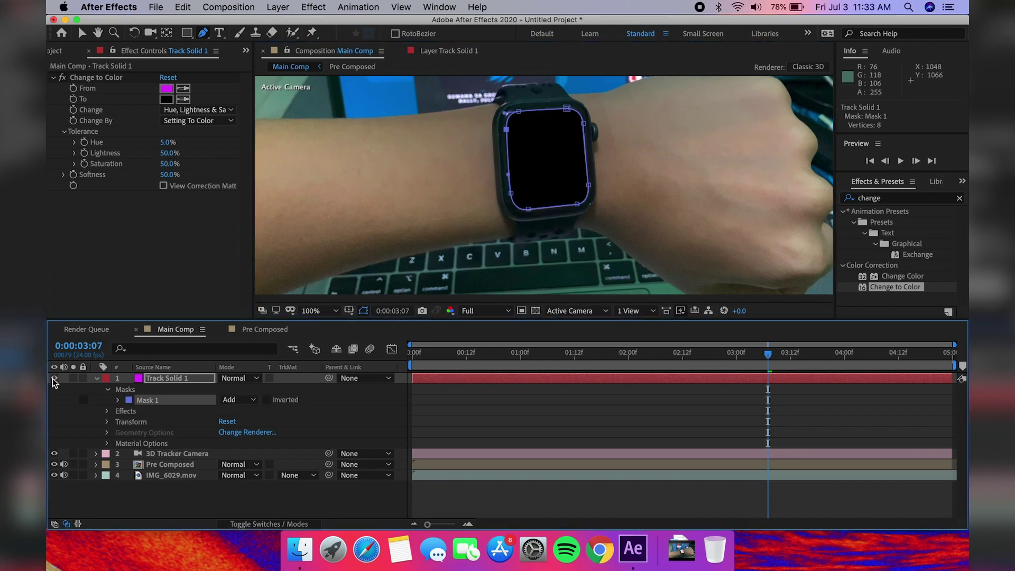
click(82, 35)
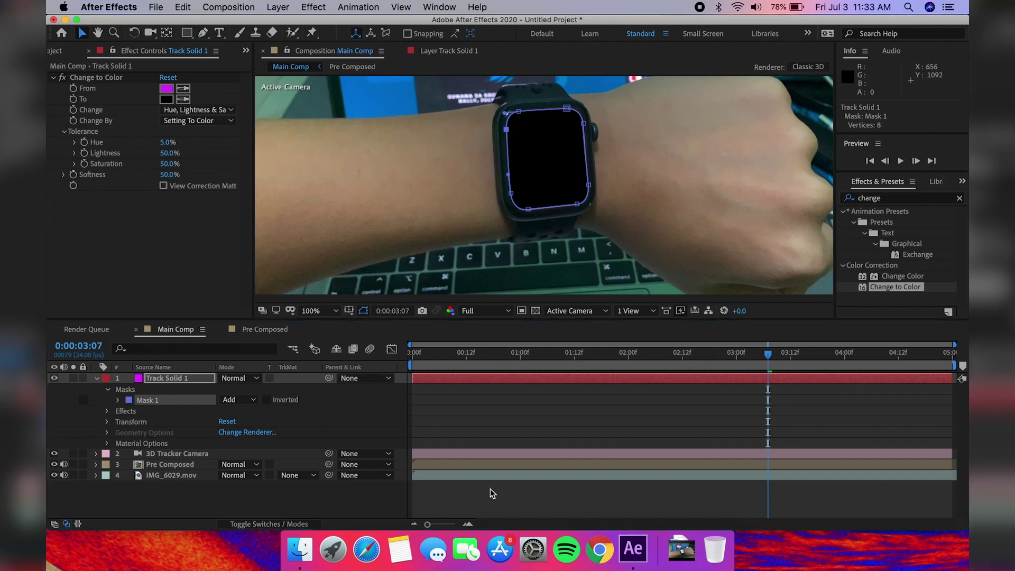
- Play the Main Comp from near its start, fitted to the viewer, to check how the black solid follows the watch
drag(449, 351, 420, 358)
key(space)
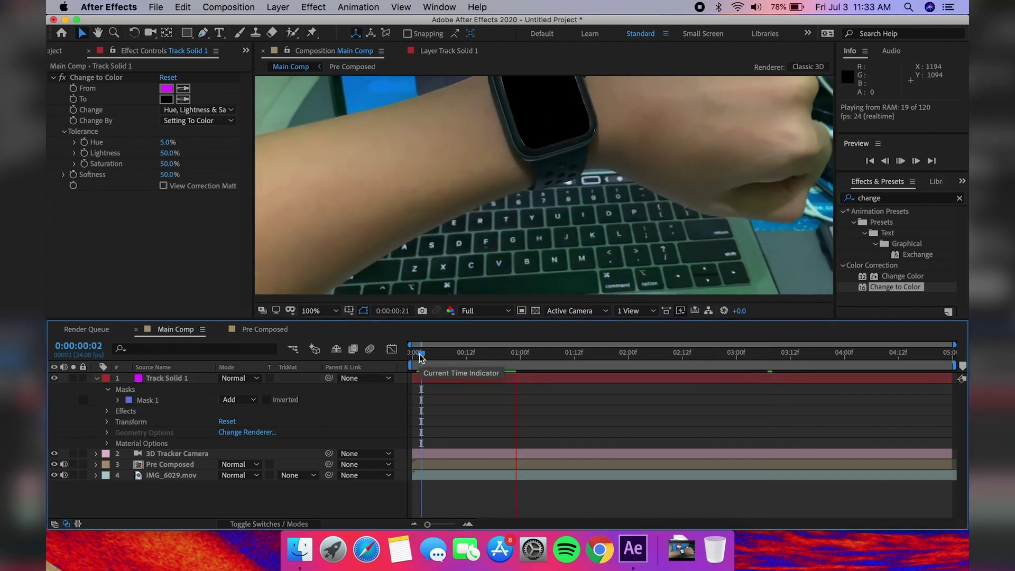
scroll(533, 190, down, 4)
scroll(532, 190, up, 3)
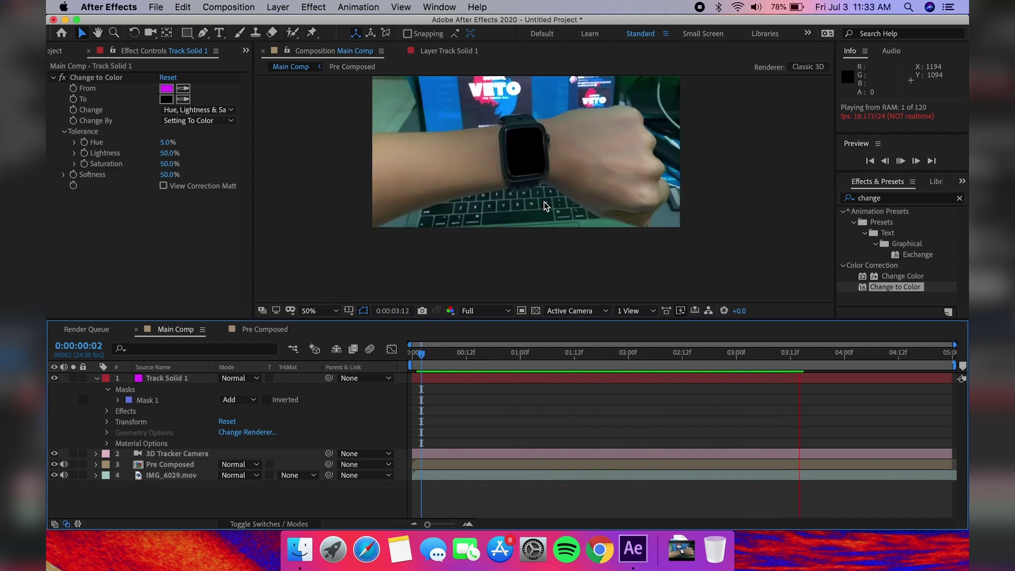
click(323, 311)
click(339, 109)
key(space)
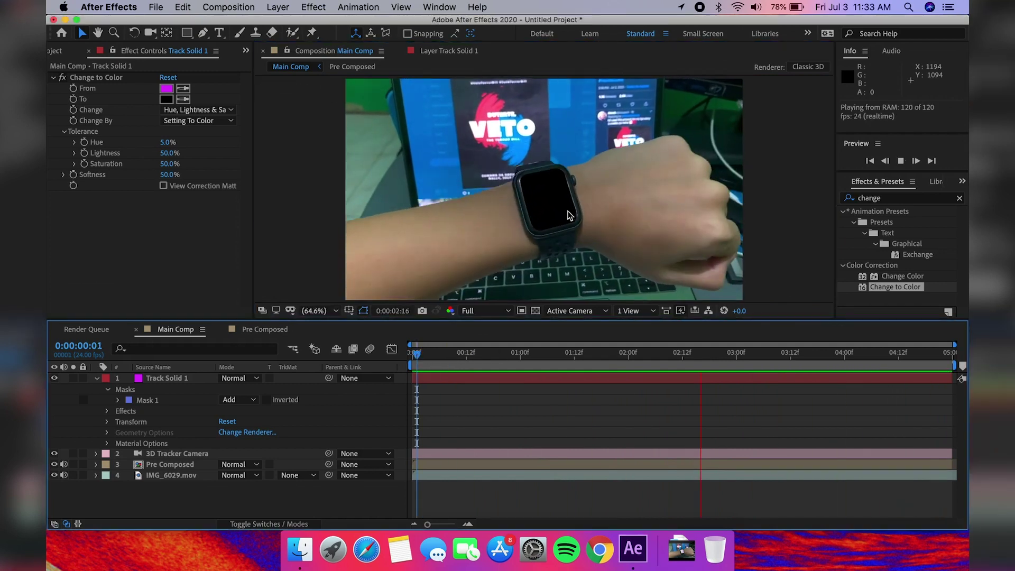
key(space)
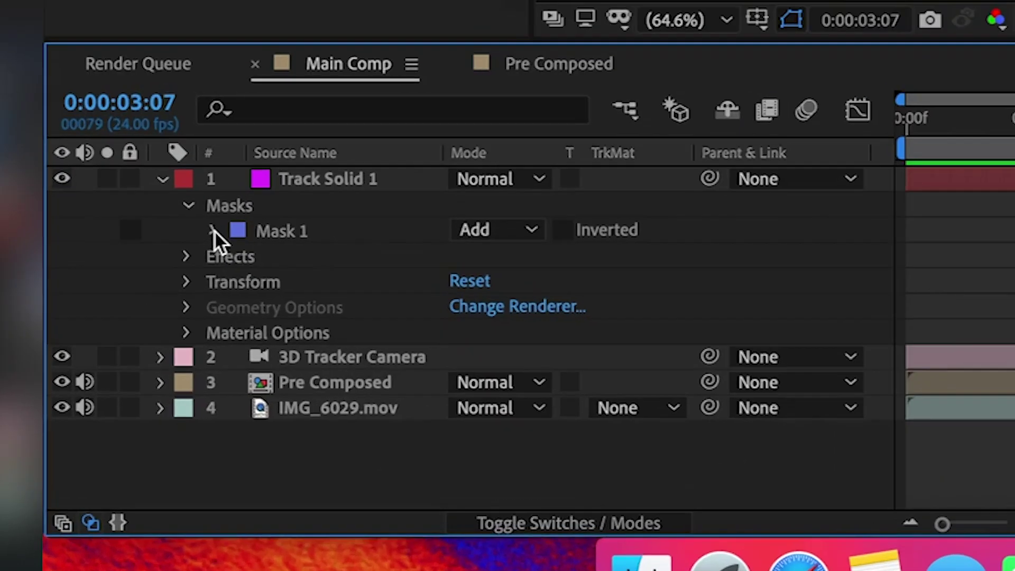
- Set Mask 1's expansion on Track Solid 1 to 50 pixels and check the coverage around the first second
click(117, 400)
click(117, 400)
click(117, 400)
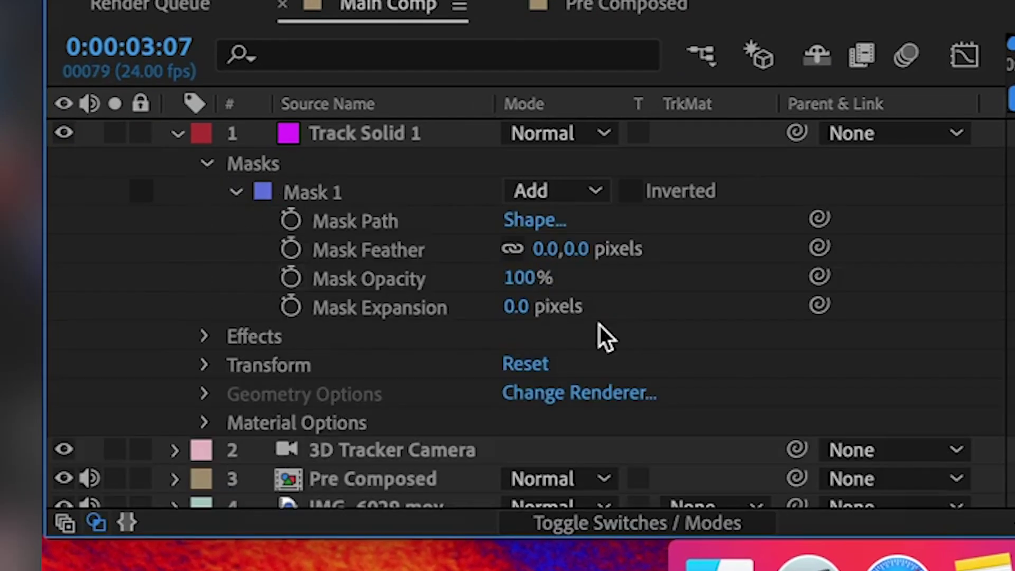
drag(519, 309, 581, 306)
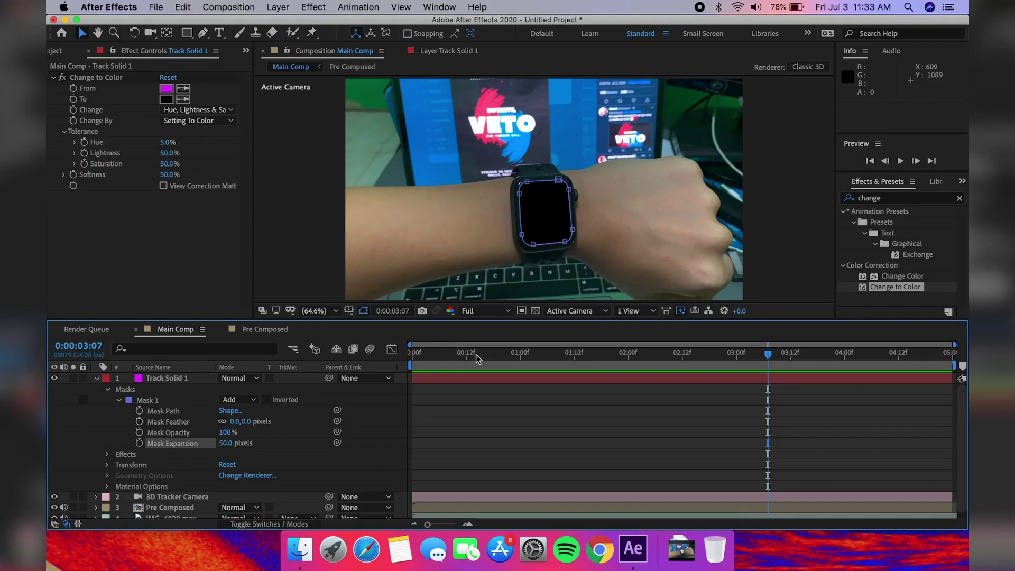
drag(486, 354, 466, 355)
drag(509, 387, 517, 387)
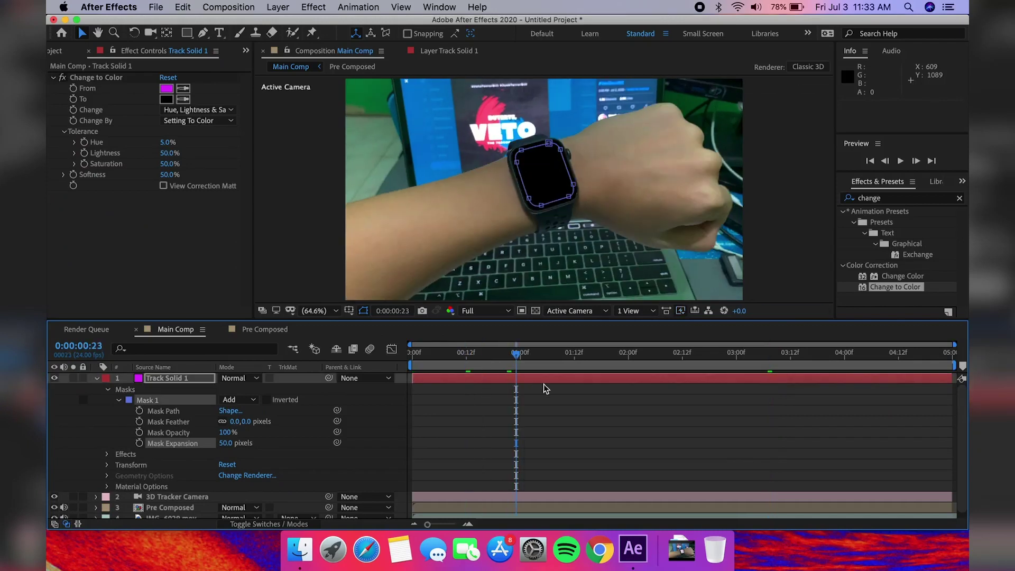
- Set the composition viewer resolution to Third and play the Main Comp from frame 11 to check the black solid's tracking
click(486, 311)
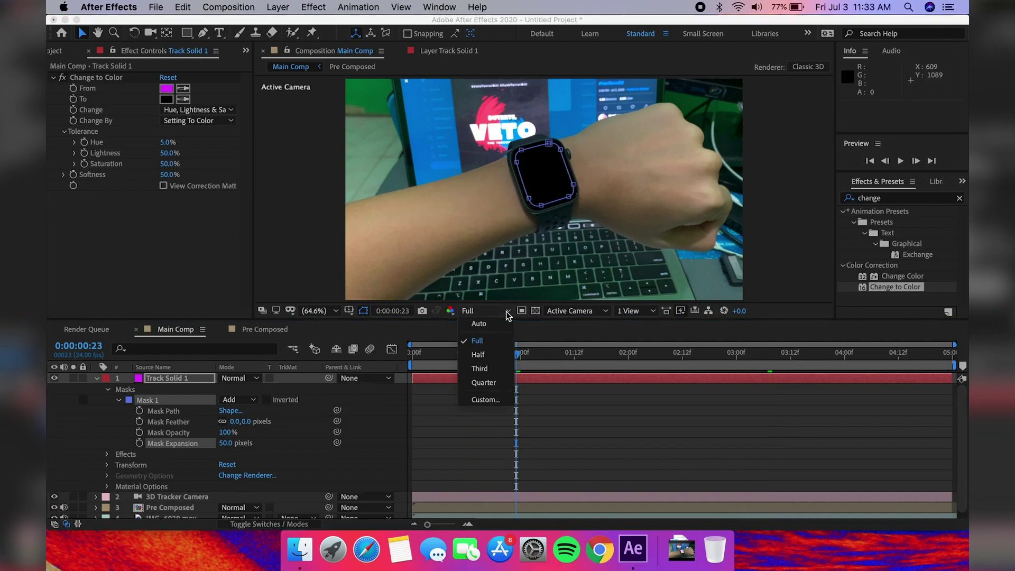
click(496, 361)
click(466, 353)
key(space)
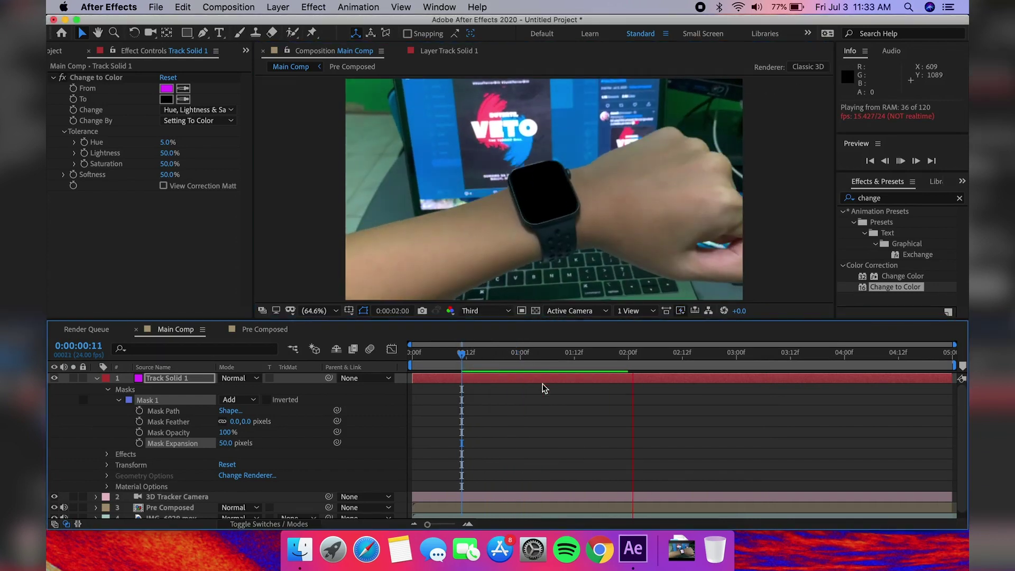
key(space)
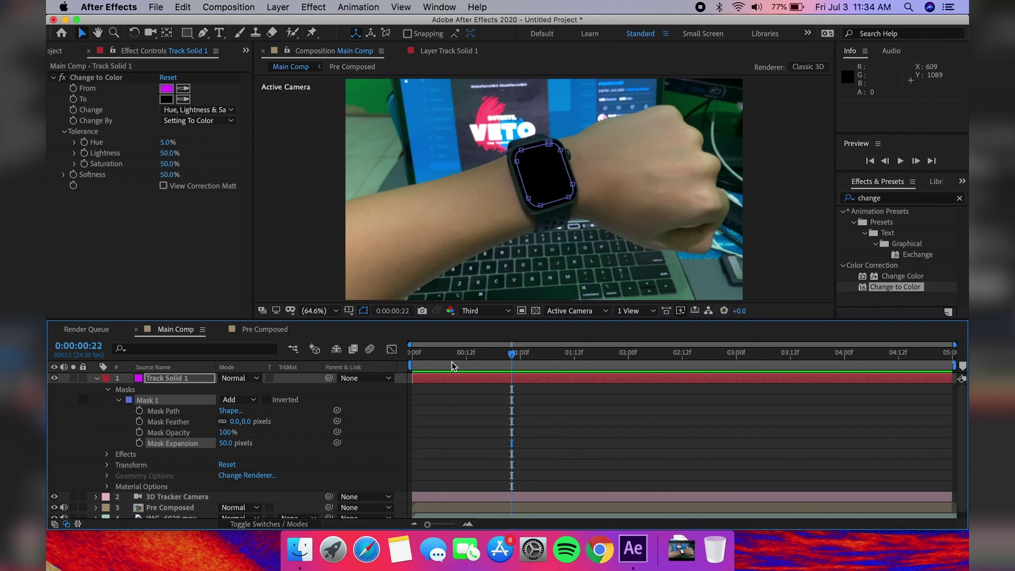
drag(452, 356, 561, 358)
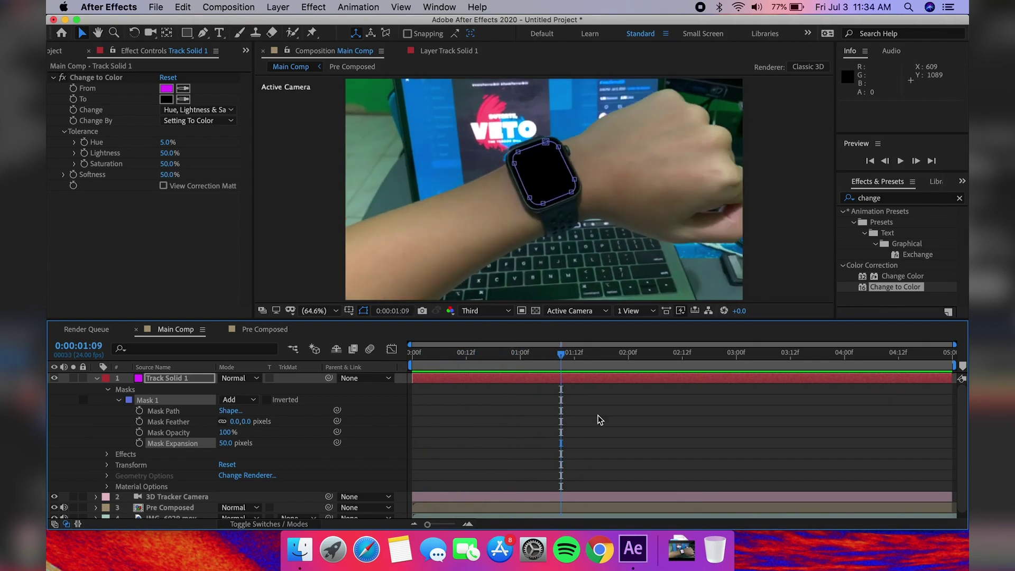
- Duplicate Track Solid 1 in the Main Comp and scale the copy down to about 169% by 198%
click(97, 378)
click(452, 353)
click(180, 378)
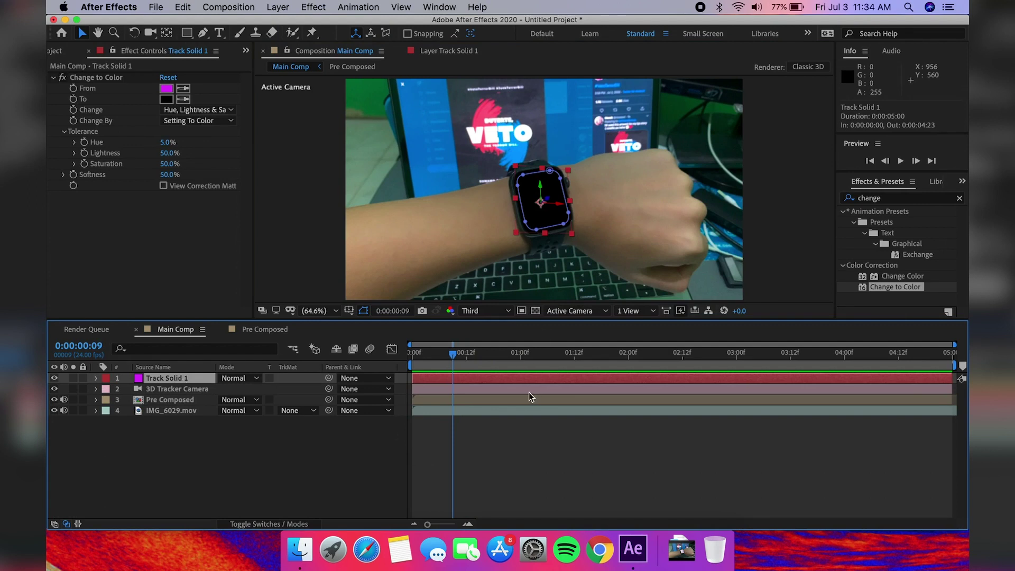
key(super+d)
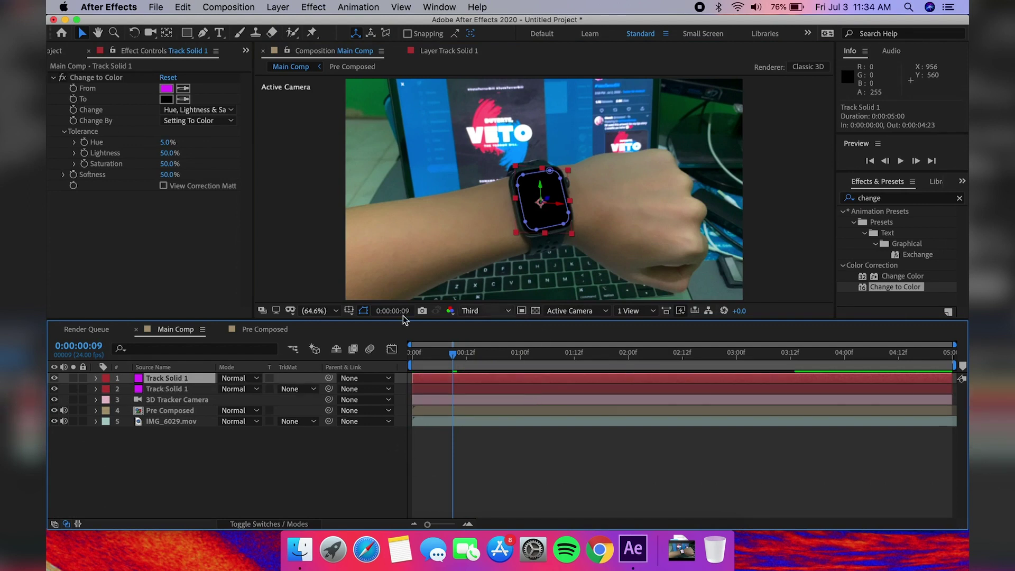
drag(569, 175, 567, 178)
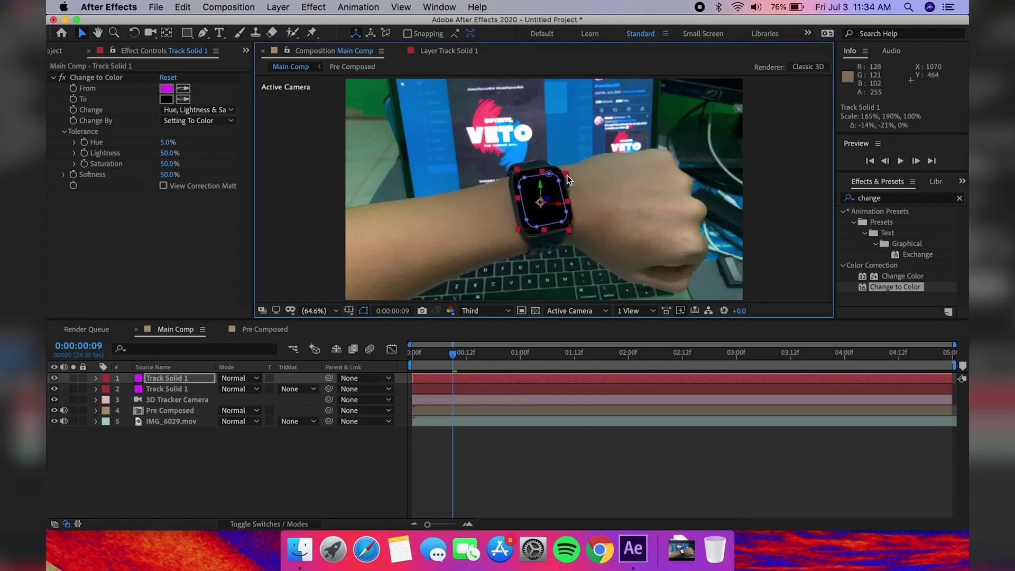
- Rename the duplicated solid at the top of the layer stack as Stroke
right_click(167, 378)
click(248, 517)
text(Stroke)
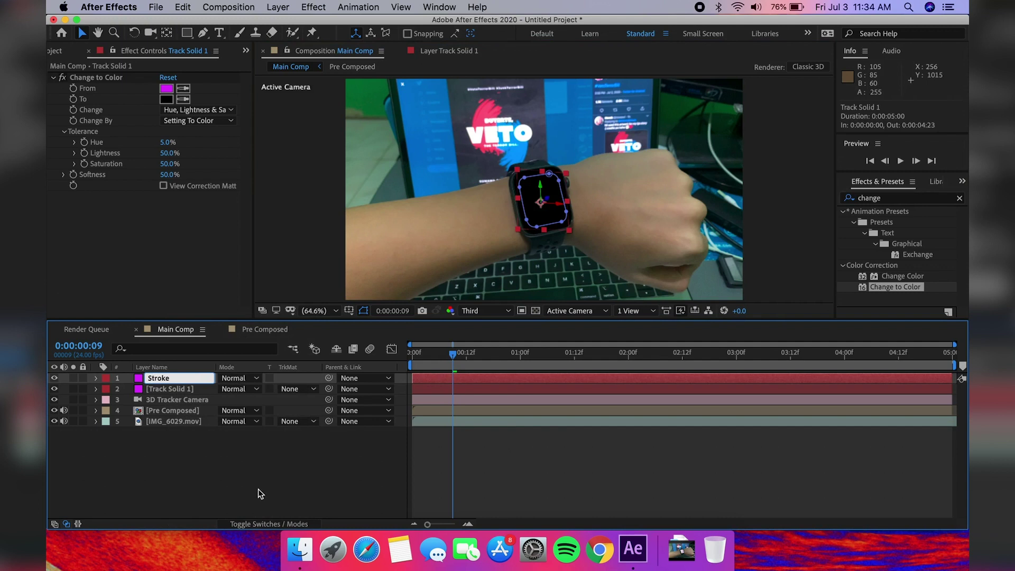
click(258, 490)
- Find the Stroke effect in the Generate category and apply it to the Stroke layer
click(190, 377)
click(893, 198)
text(Stroke)
scroll(917, 249, down, 5)
drag(879, 279, 167, 380)
click(53, 77)
- Use Mask 1 as the Stroke effect's path on the Stroke layer and set the brush size to 5.9
click(173, 410)
click(168, 380)
click(197, 99)
click(179, 127)
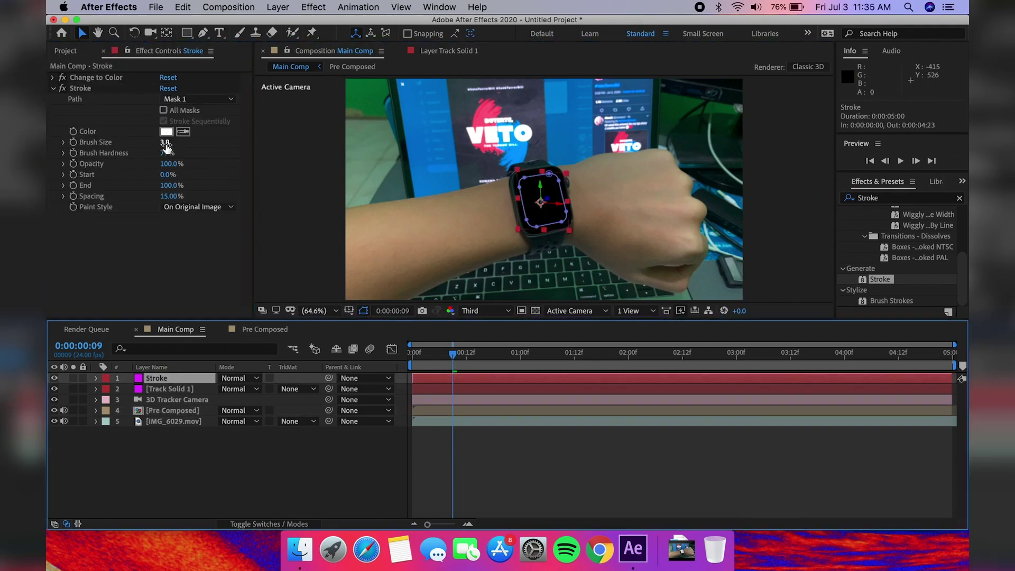
click(354, 233)
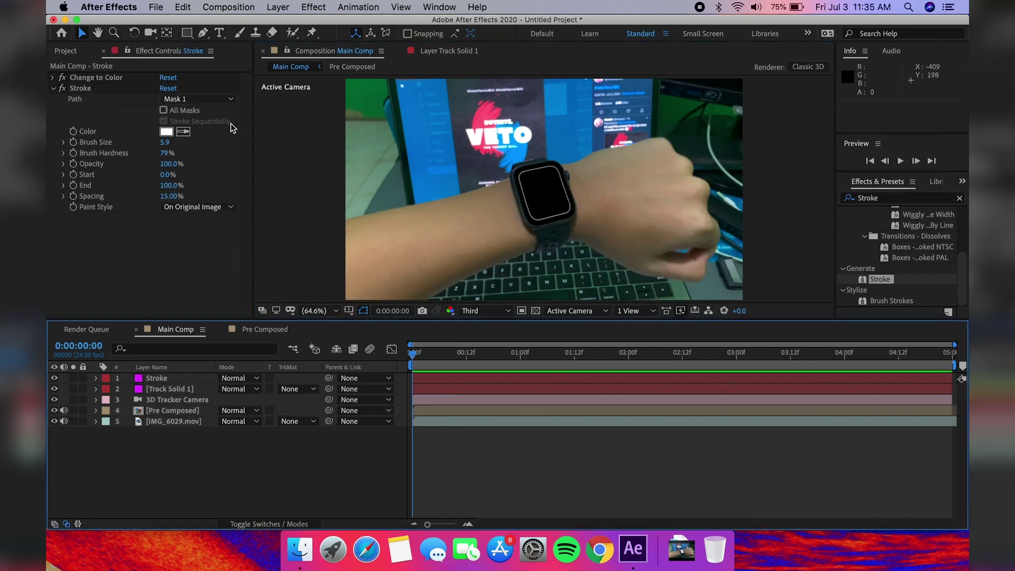
- Add the Solid Composite effect to the Stroke layer and set its color to black
click(892, 200)
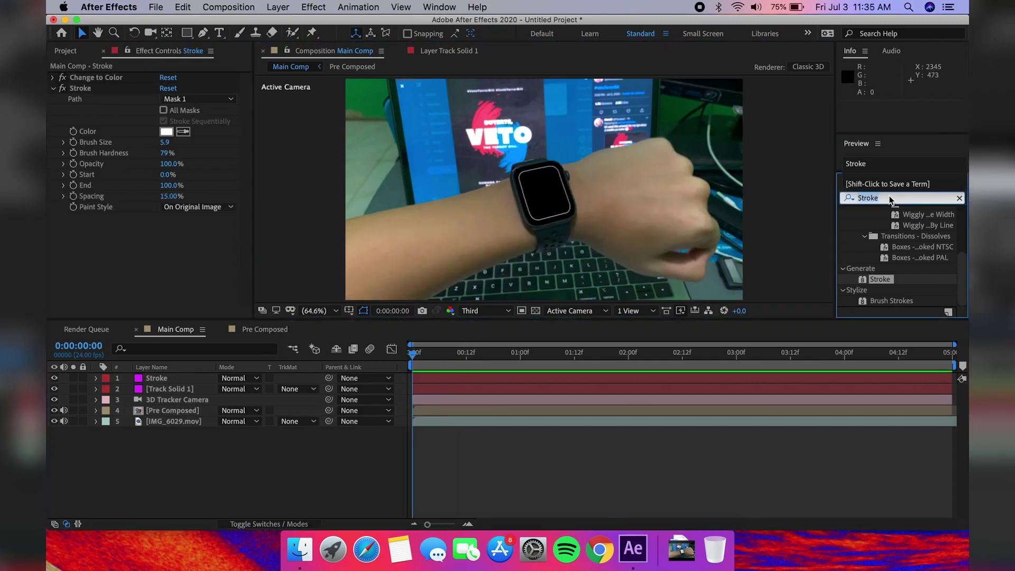
text(solid)
mouse_move(906, 226)
mouse_down()
mouse_move(329, 204)
mouse_move(128, 274)
mouse_up()
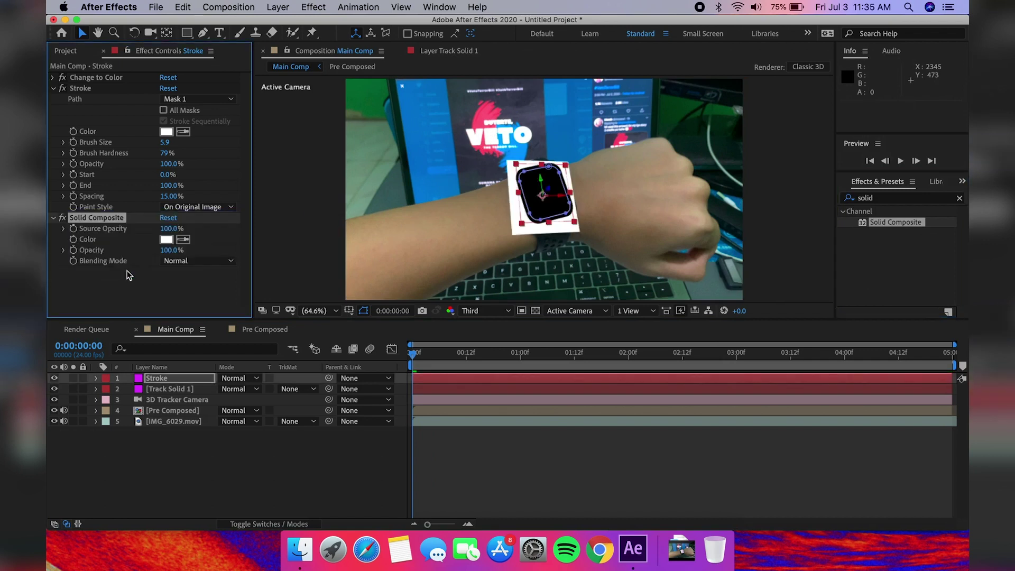
click(166, 238)
click(228, 262)
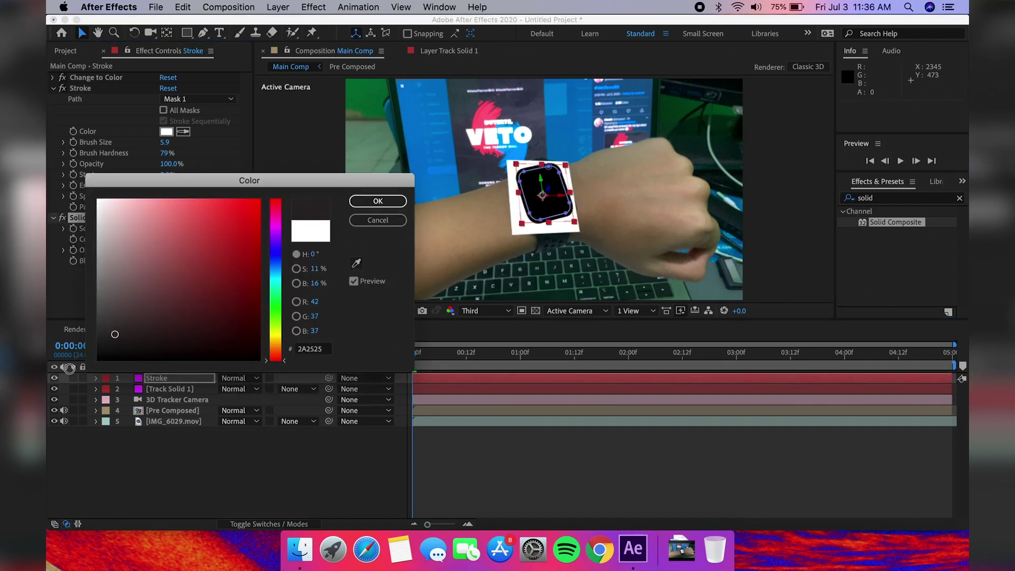
drag(136, 313, 105, 370)
click(391, 203)
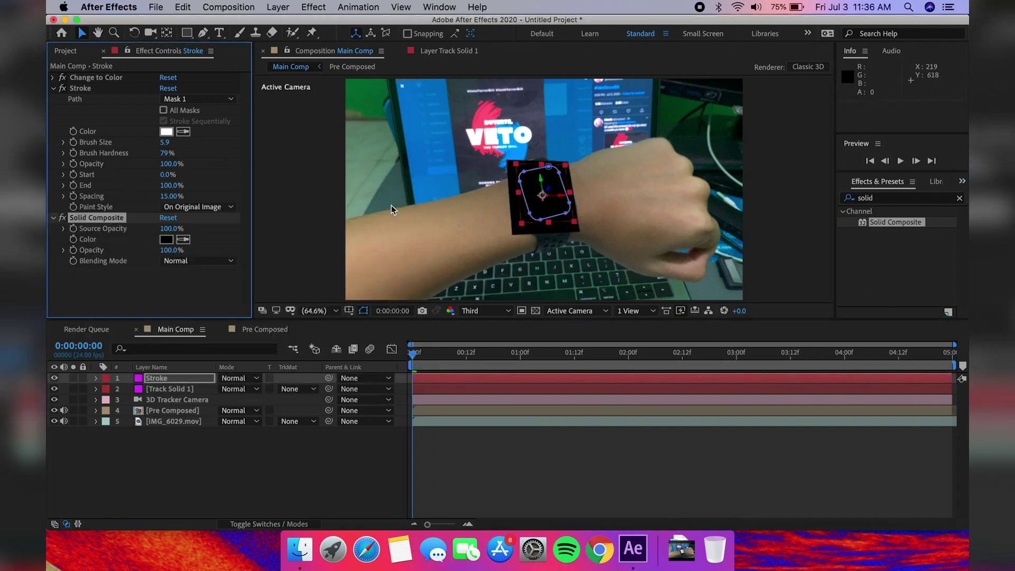
- Apply the Perfect Glow V2 preset to the Stroke layer, after the Solid Composite effect
click(893, 199)
key(super+a)
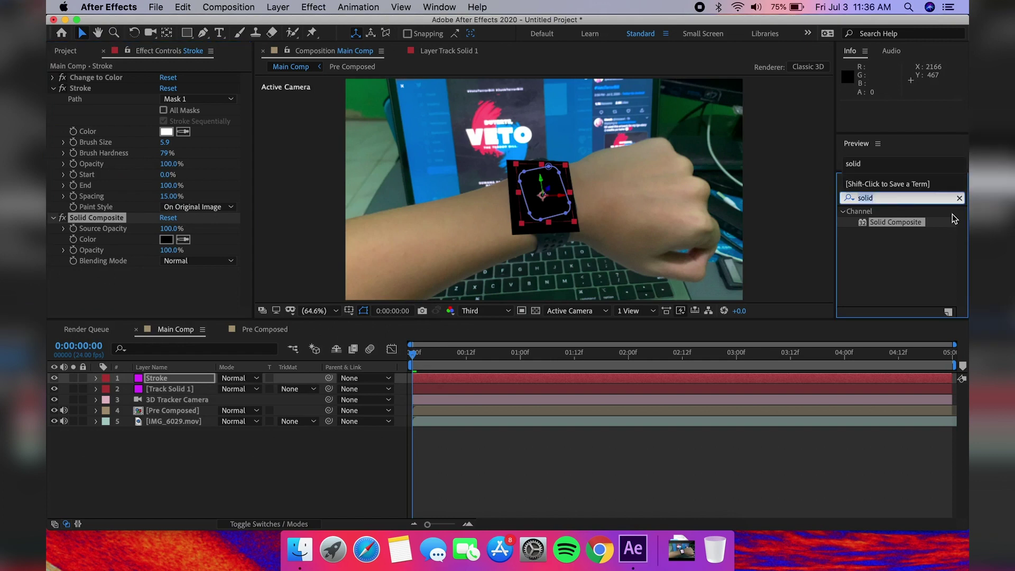
text(perfec)
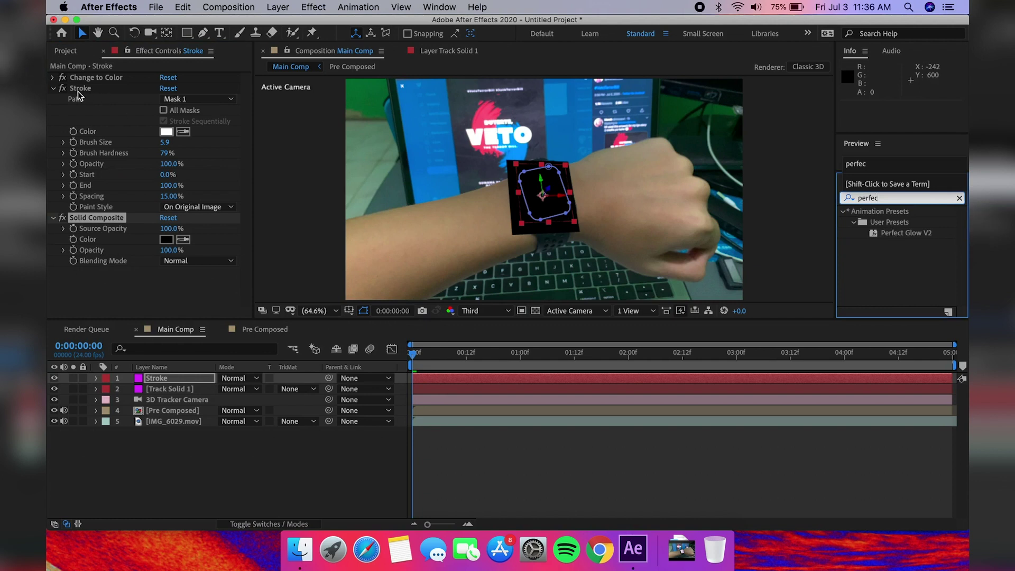
click(53, 88)
click(53, 99)
drag(873, 234, 138, 168)
click(561, 209)
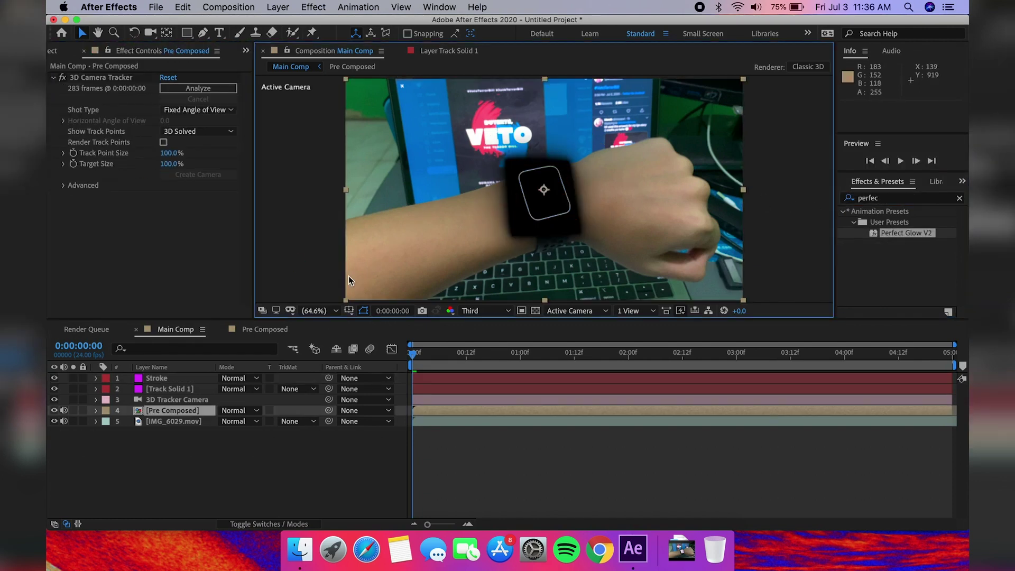
- Set the Stroke layer's blending mode to Screen and the Perfect Glow MAIN glow radius to 46
click(156, 378)
click(238, 378)
click(238, 174)
click(197, 379)
scroll(188, 145, down, 5)
scroll(188, 145, up, 5)
click(381, 159)
mouse_move(167, 142)
mouse_down()
mouse_move(180, 142)
mouse_move(170, 152)
mouse_up()
click(171, 378)
click(296, 174)
- Play the Main Comp from the start to check the glowing outline on the watch screen
click(370, 270)
drag(415, 354, 396, 355)
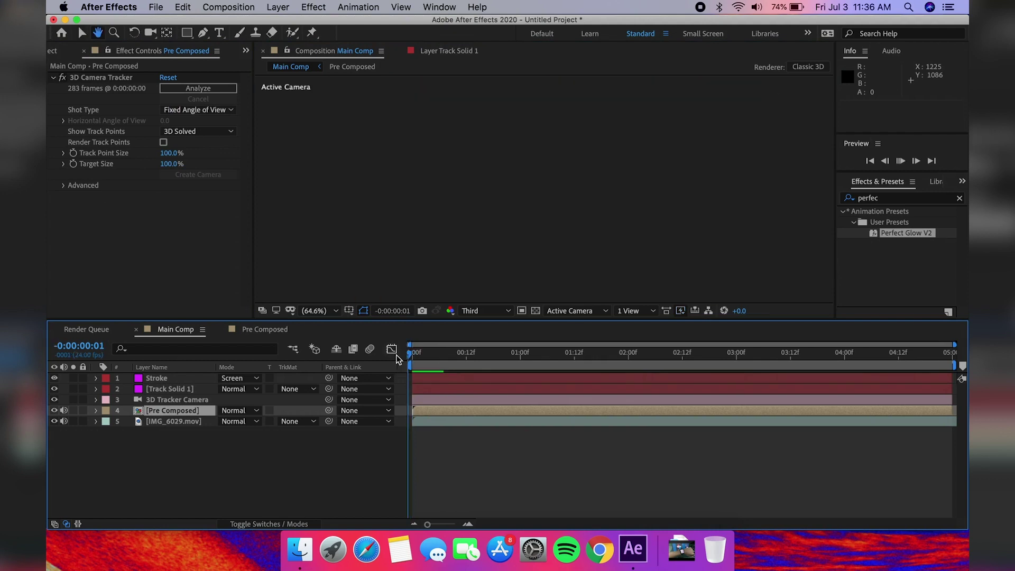
key(space)
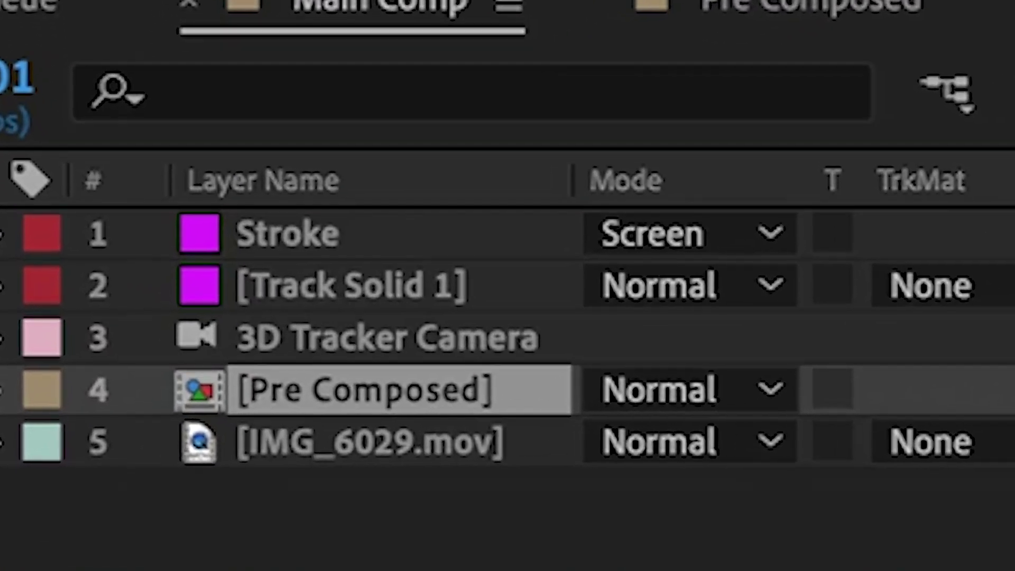
key(space)
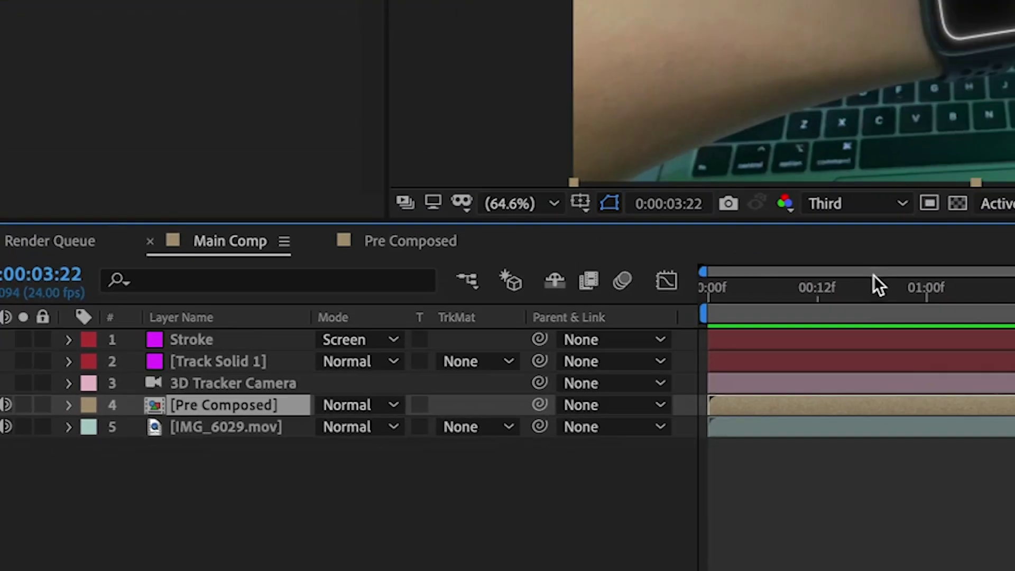
drag(496, 353, 423, 368)
click(338, 452)
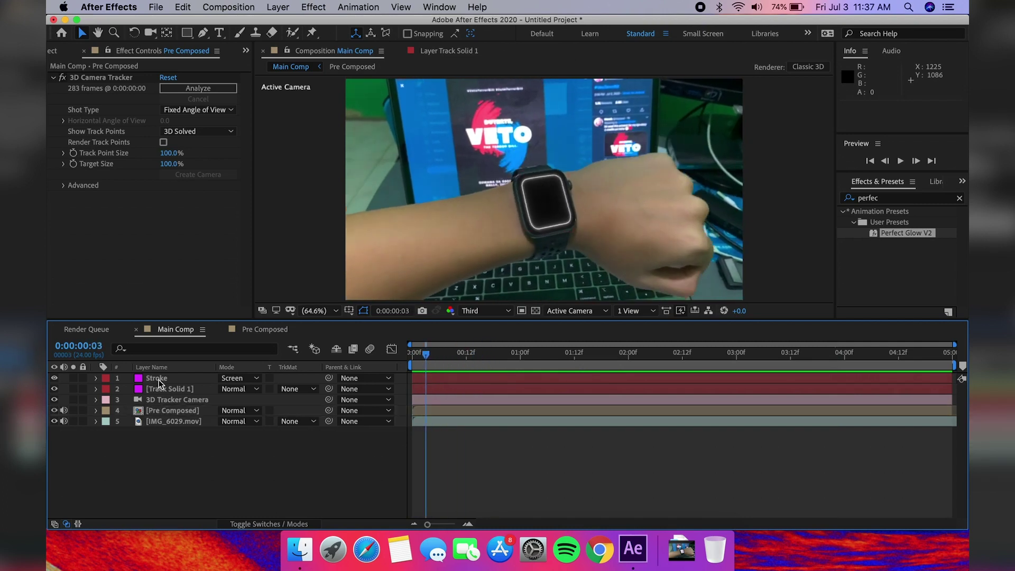
- Keyframe the Stroke layer's opacity from 0% at the first frame to 100% at frame 8
click(156, 378)
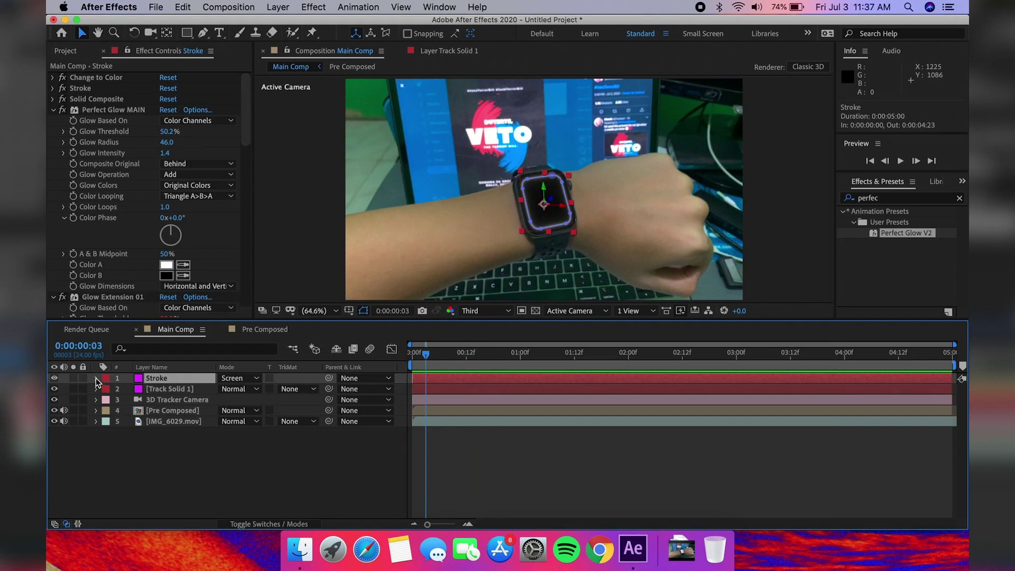
click(96, 378)
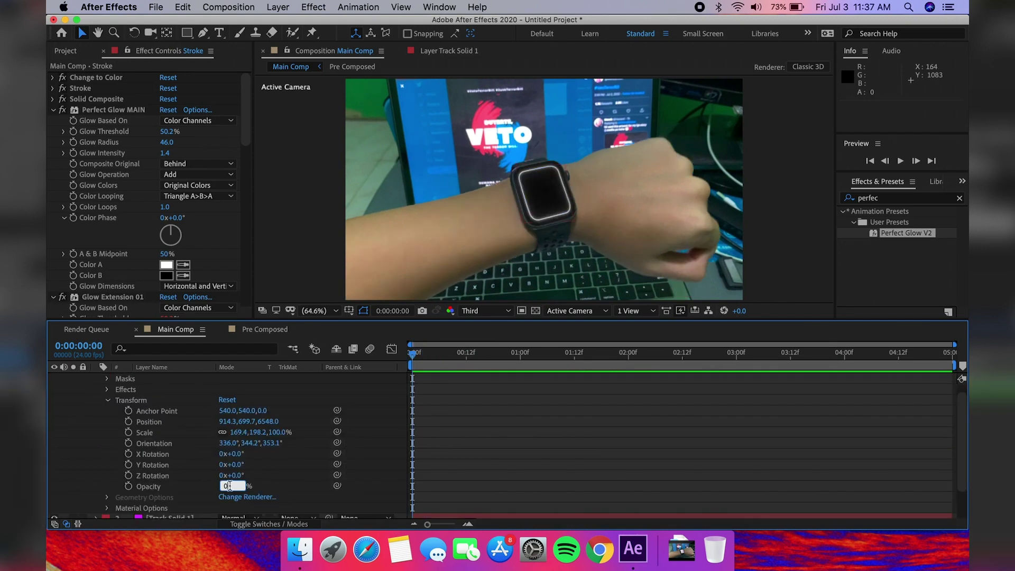
text(0)
key(Return)
drag(415, 358, 448, 358)
text(100)
key(Return)
click(108, 400)
click(96, 379)
click(482, 488)
- Play the Main Comp from the first frame to check the outline's fade-in
key(Home)
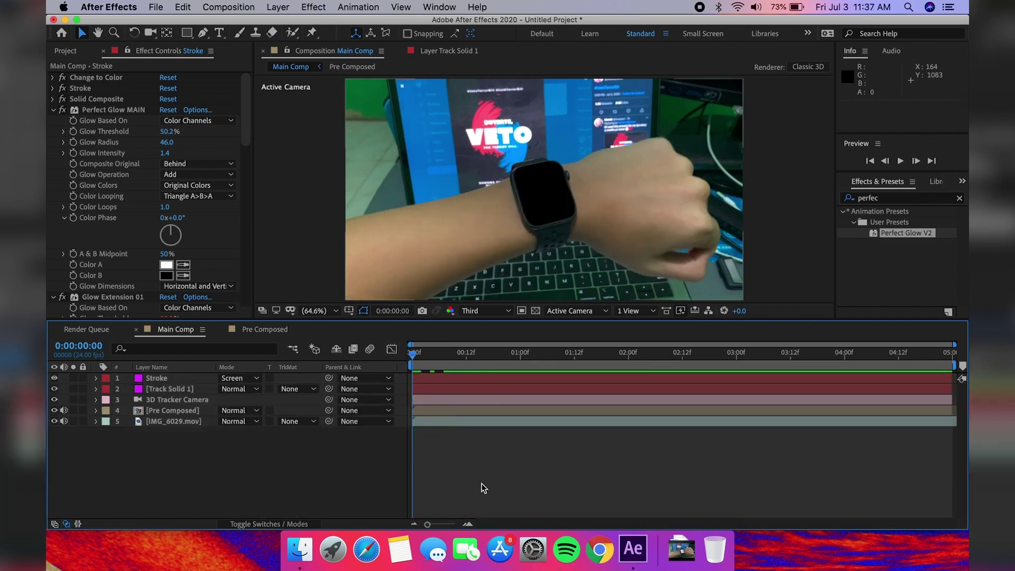
key(space)
key(space)
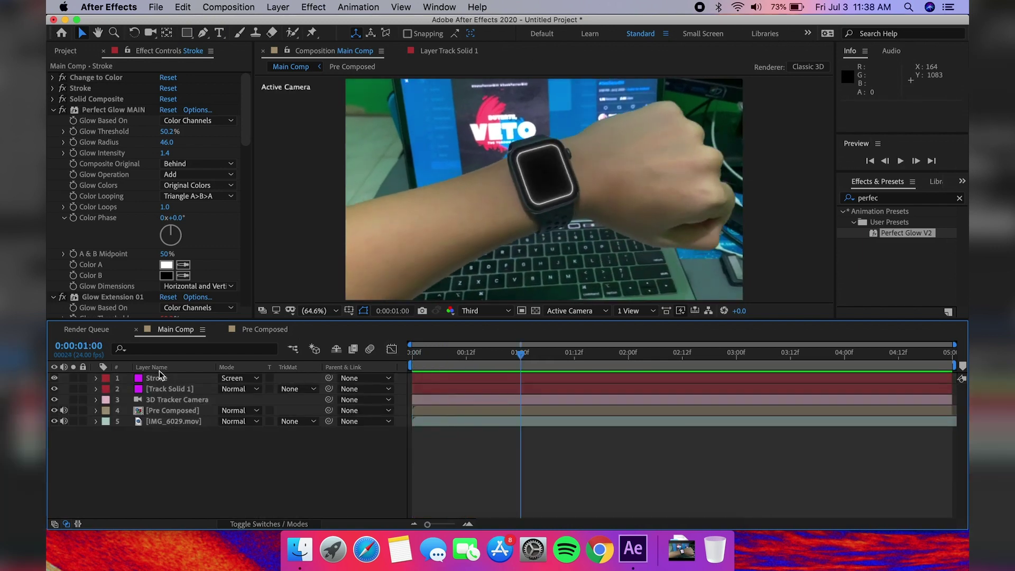
- Try duplicating the Stroke layer twice and preview the copies from the start of the comp
click(154, 378)
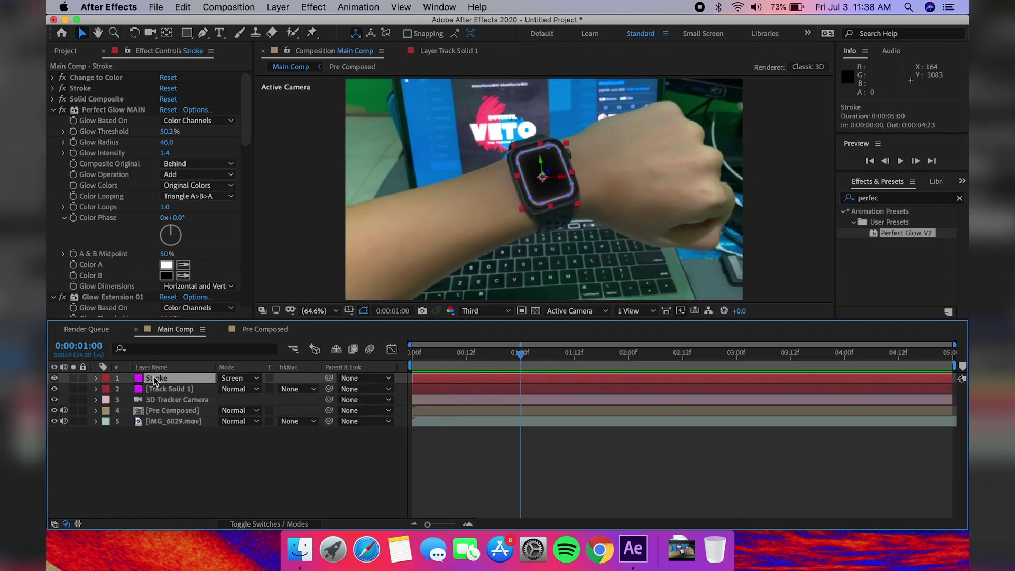
key(super+d)
key(super+d)
click(462, 351)
drag(462, 351, 377, 353)
key(space)
key(space)
- Try to keyframe the position of a duplicated stroke layer, and delete the duplicates
click(96, 378)
click(95, 378)
click(96, 389)
click(108, 422)
click(485, 355)
mouse_move(484, 355)
mouse_down()
mouse_move(462, 355)
mouse_move(507, 359)
mouse_move(462, 356)
mouse_move(492, 354)
mouse_up()
click(128, 443)
click(491, 353)
key(Delete)
click(516, 377)
key(Delete)
- Duplicate the Stroke layer as Stroke 2 and keyframe its position from frame 11 to 992.1, 587.3, 6296.1 at about frame 18
click(521, 353)
key(super+d)
click(95, 377)
click(108, 411)
click(129, 432)
drag(558, 200, 560, 191)
- Preview the second outline's movement and ease Stroke 2's last position keyframe at about frame 18
drag(493, 353, 392, 362)
key(space)
key(space)
right_click(494, 432)
click(717, 463)
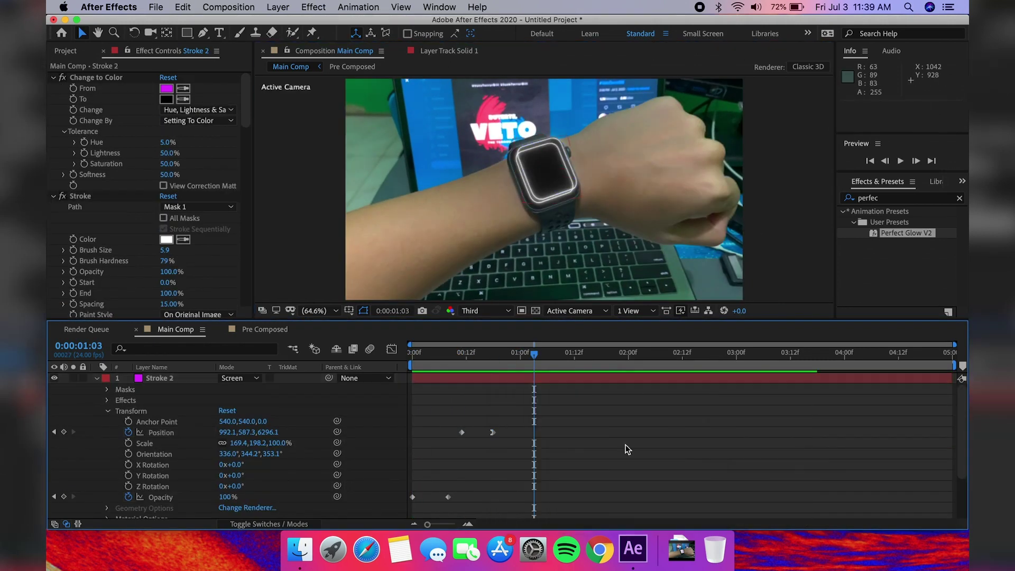
click(718, 463)
key(space)
- Duplicate Stroke 2 as Stroke 3 and add a position keyframe of 1085.7, 452.3, 5993.5 at 0:00:01:00
click(97, 378)
click(158, 378)
key(super+d)
click(96, 378)
mouse_move(547, 353)
mouse_down()
mouse_move(493, 359)
mouse_move(521, 359)
mouse_up()
drag(550, 173, 555, 162)
click(782, 230)
click(130, 411)
click(161, 432)
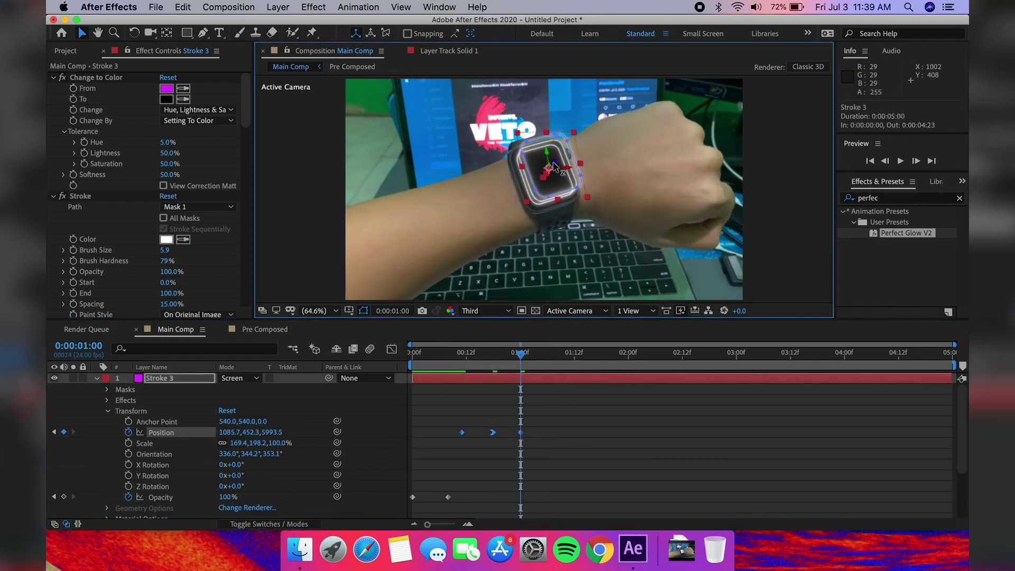
click(306, 233)
- Play the Main Comp from the start to check the three stacked outlines rising from the watch
drag(521, 354, 412, 385)
key(space)
key(space)
click(96, 378)
click(410, 354)
key(space)
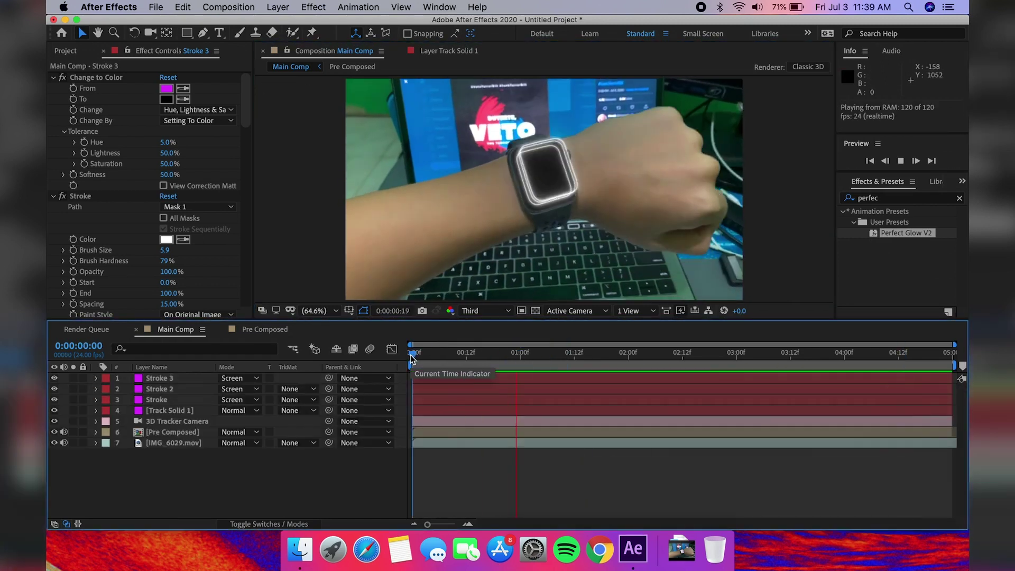
key(space)
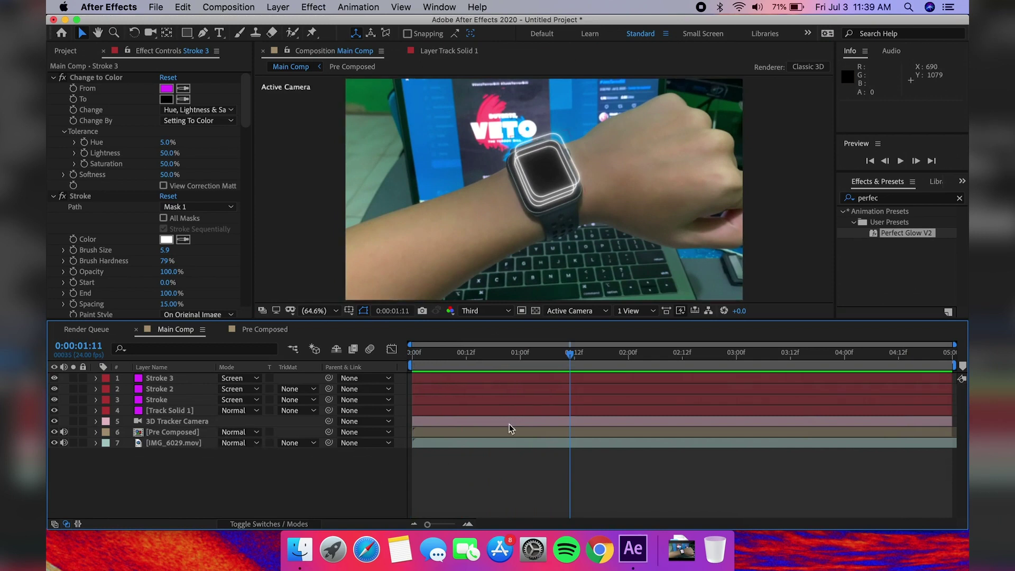
- Create a tracked text layer on the watch screen from the Pre Composed layer's 3D Camera Tracker points and preview it
click(186, 432)
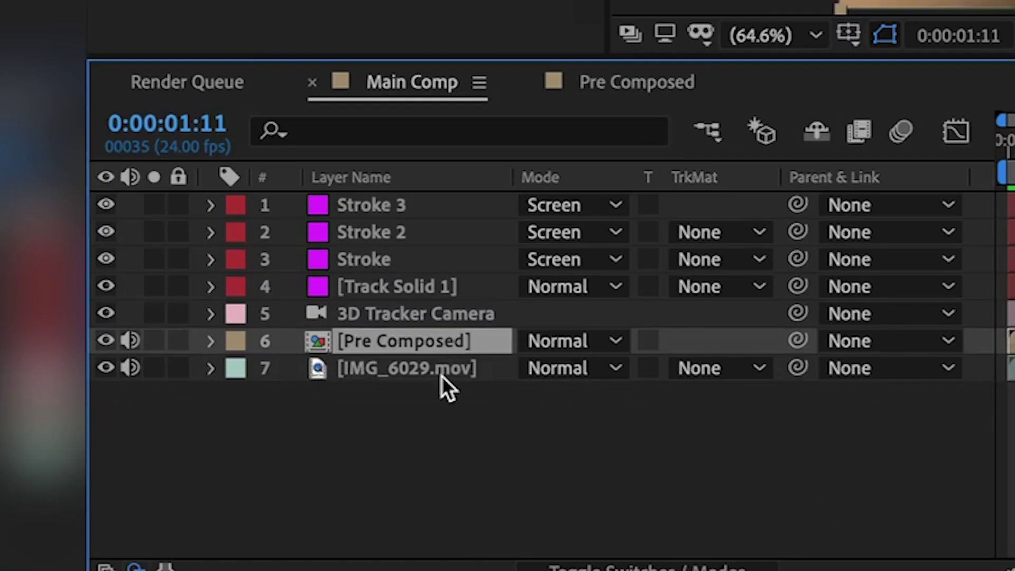
click(442, 372)
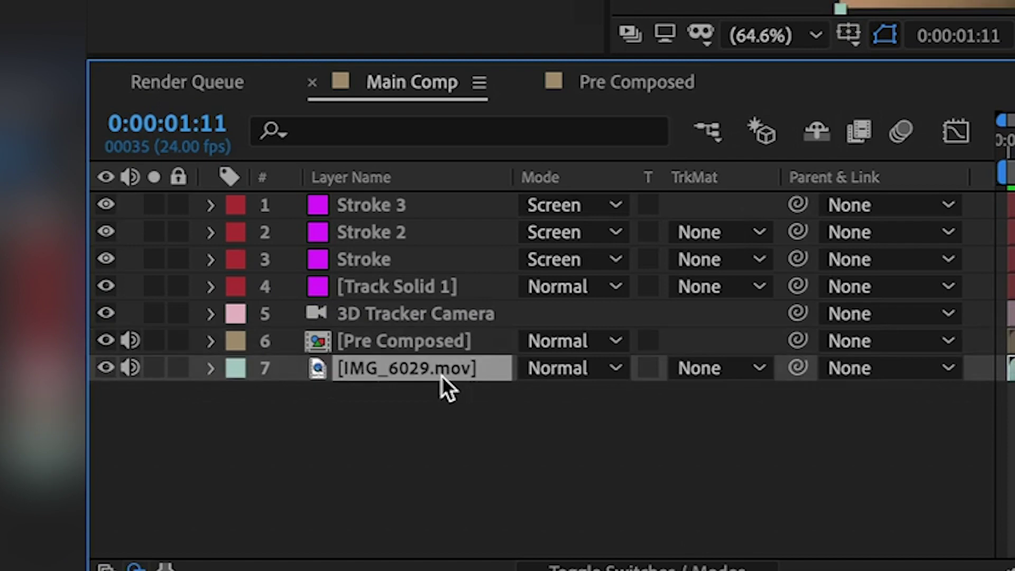
click(448, 347)
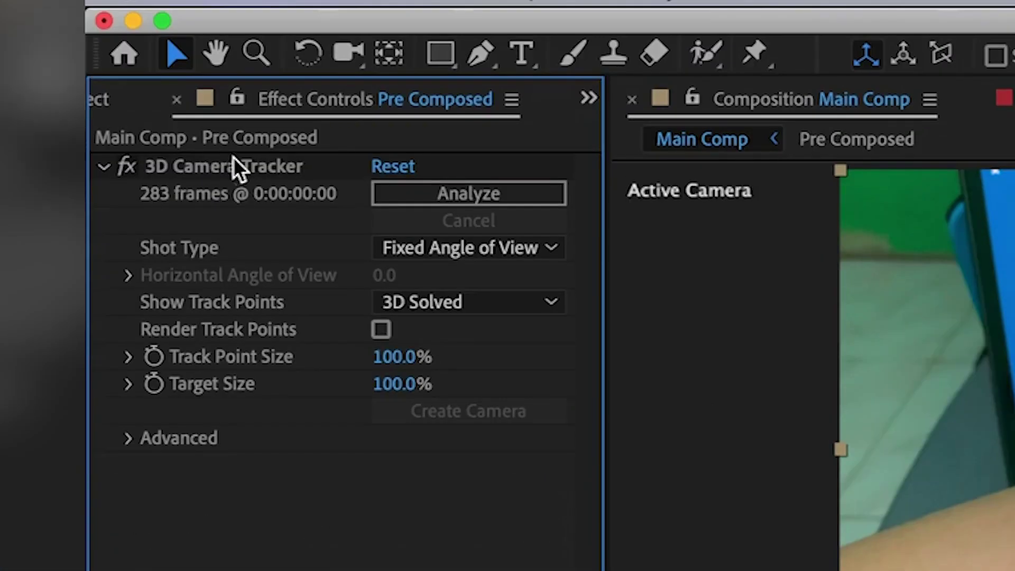
click(233, 158)
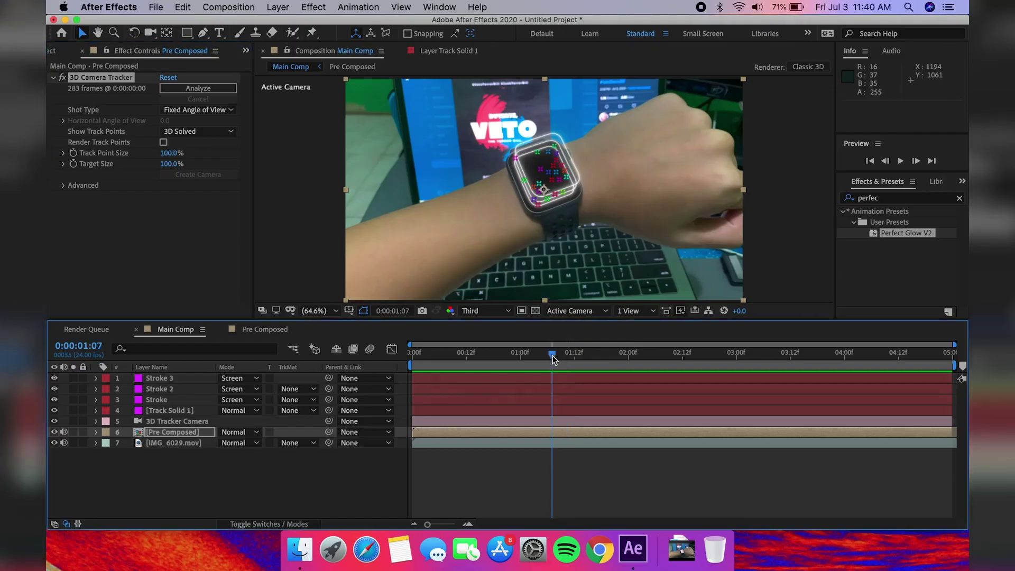
key(Home)
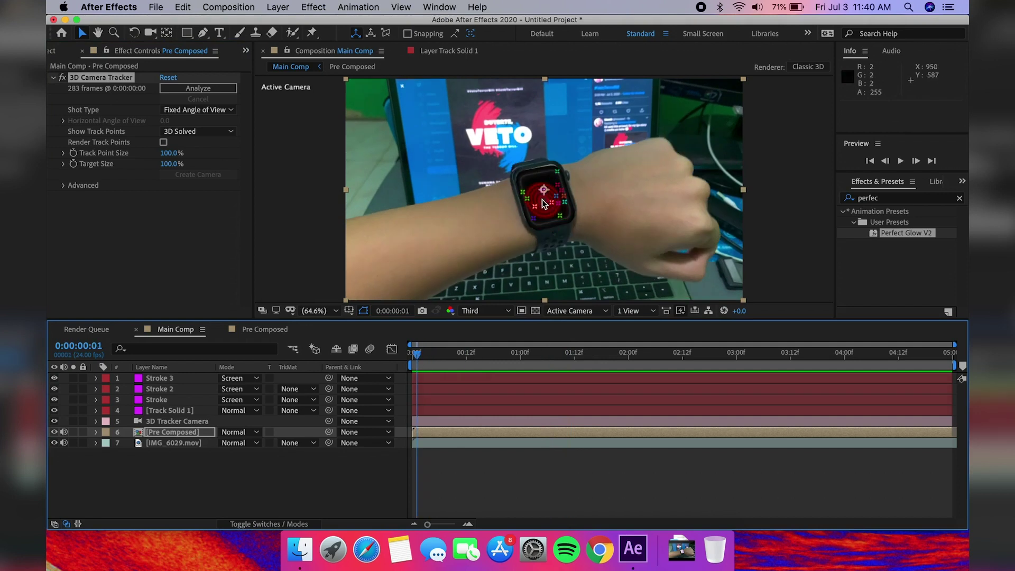
right_click(543, 202)
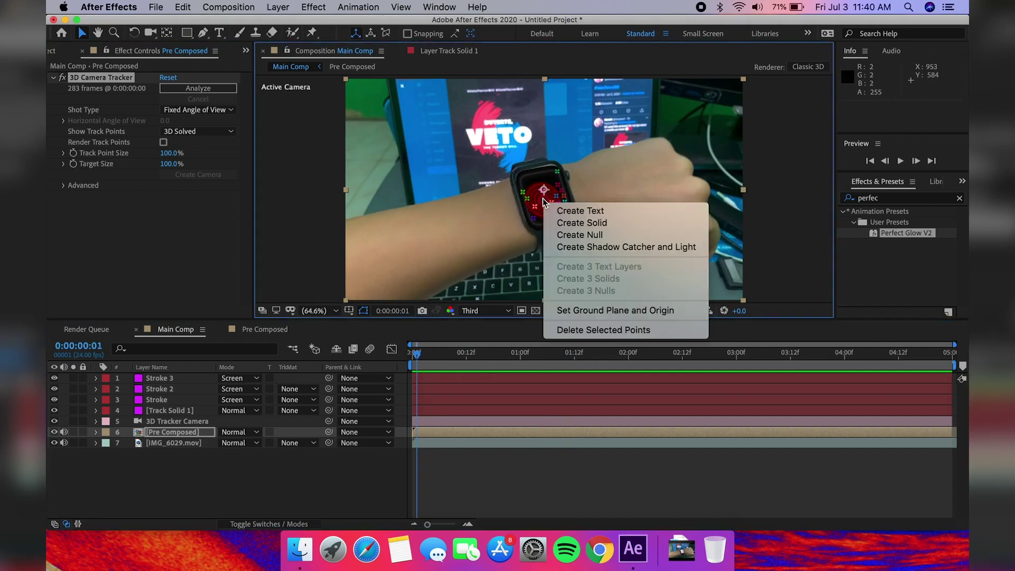
click(588, 211)
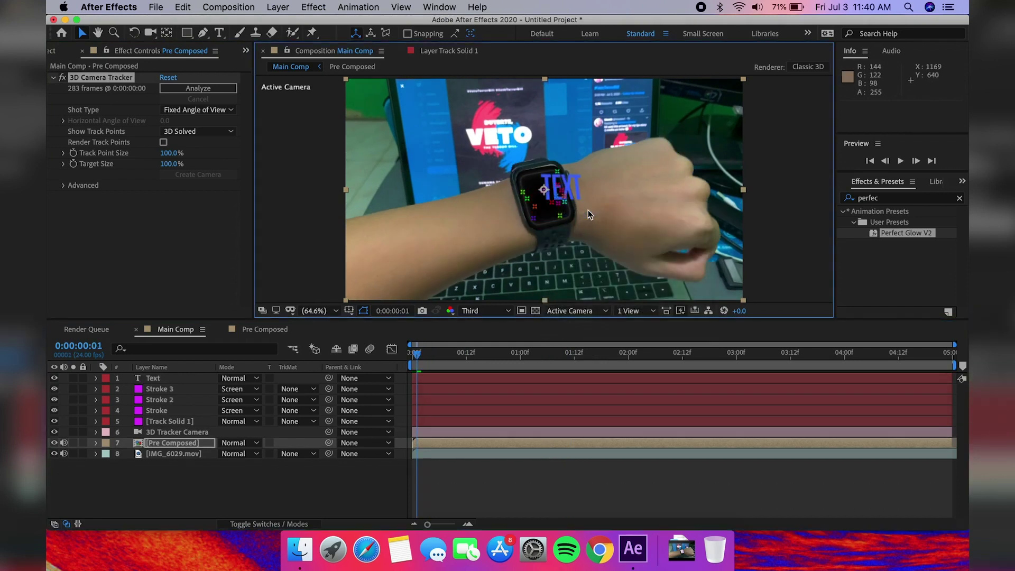
key(space)
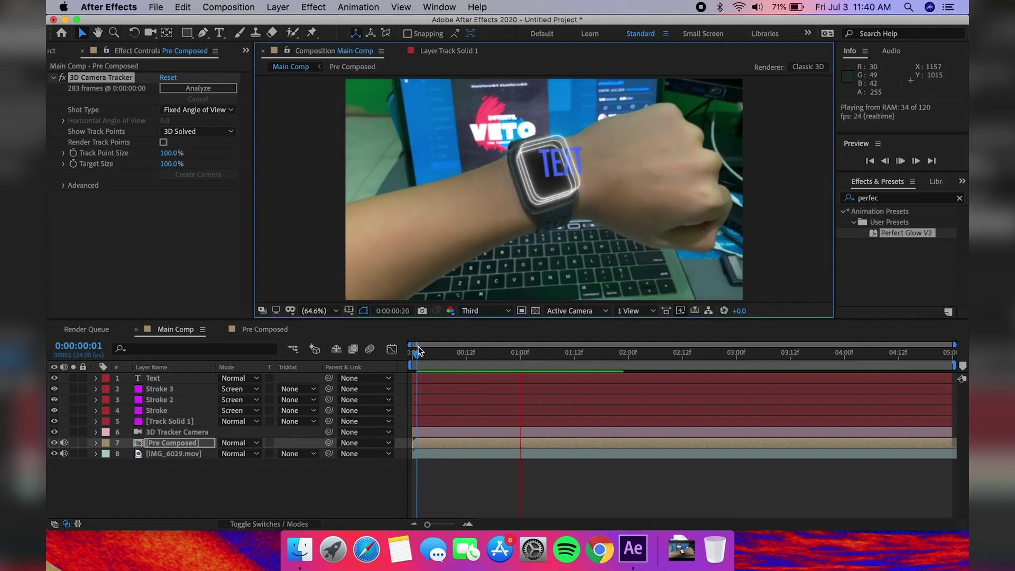
key(space)
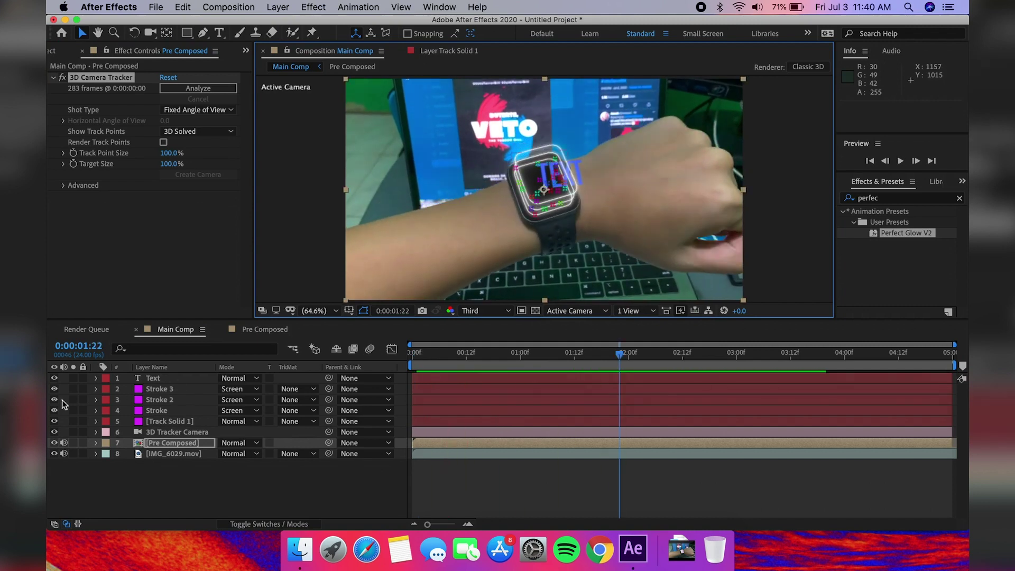
click(161, 379)
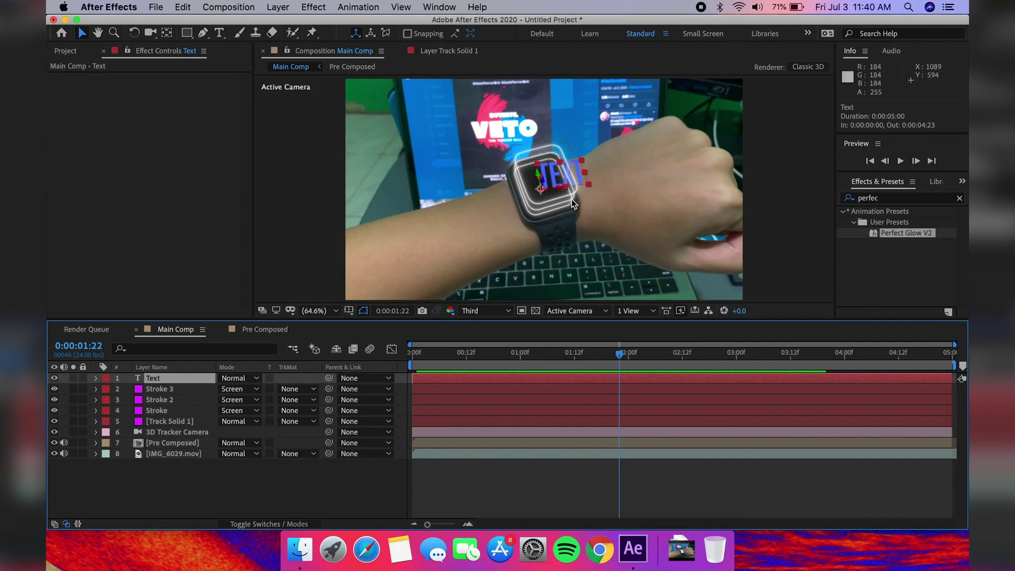
drag(583, 161, 560, 181)
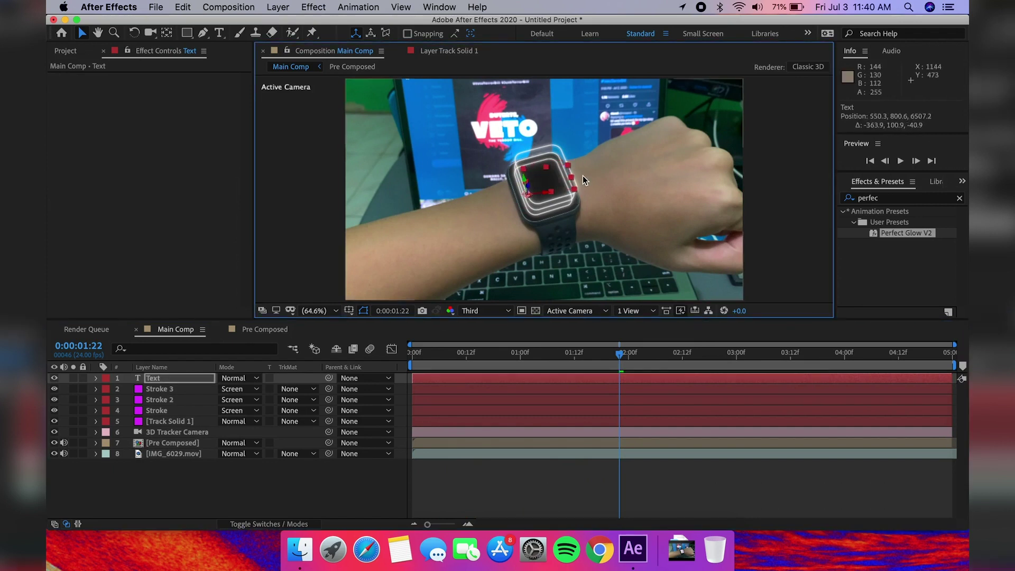
key(super+z)
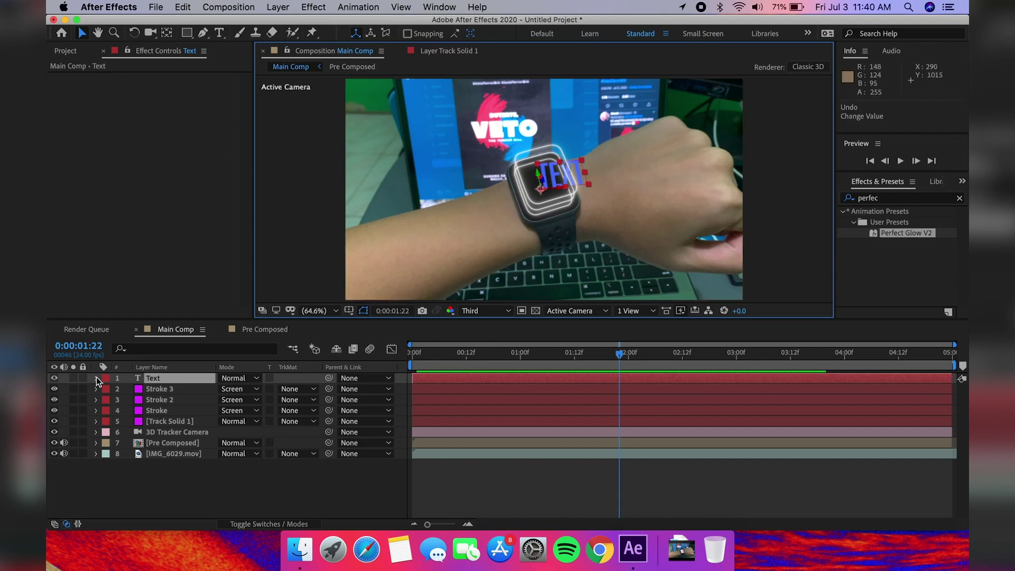
- Move the tracked text layer to about 1091.4, 444.1, 5975.0 and change its wording to TLE
click(96, 378)
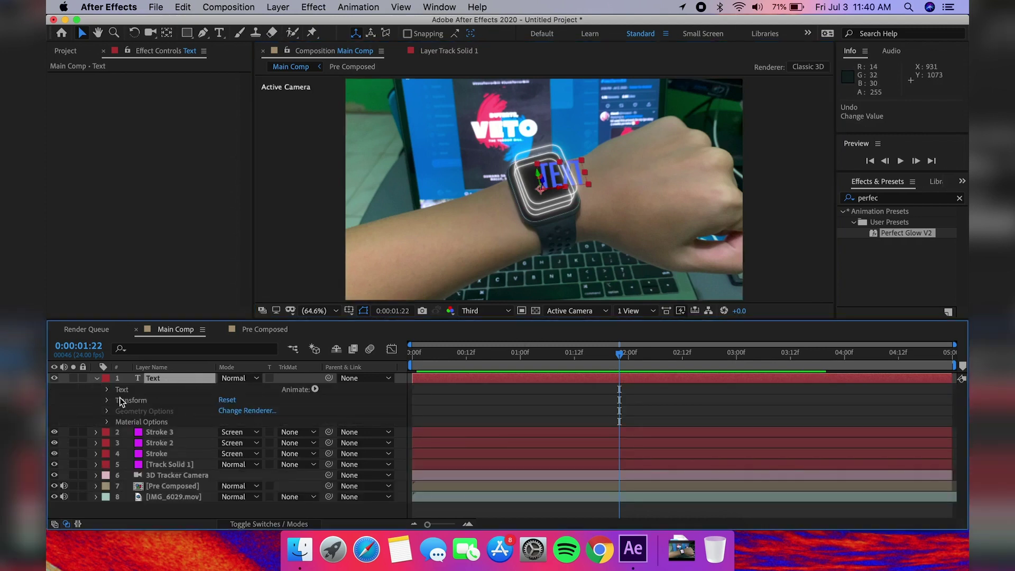
click(107, 401)
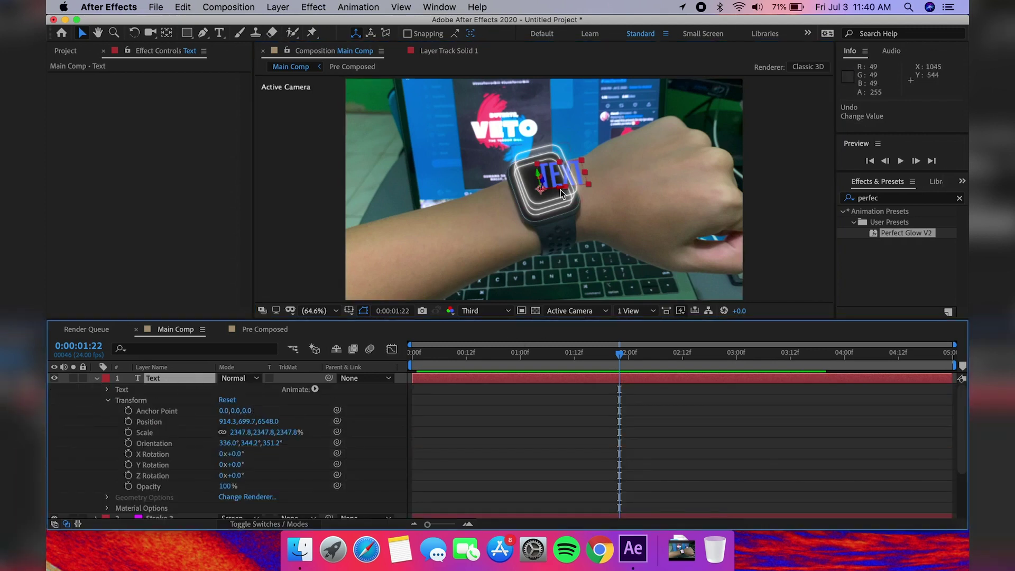
drag(544, 185, 564, 134)
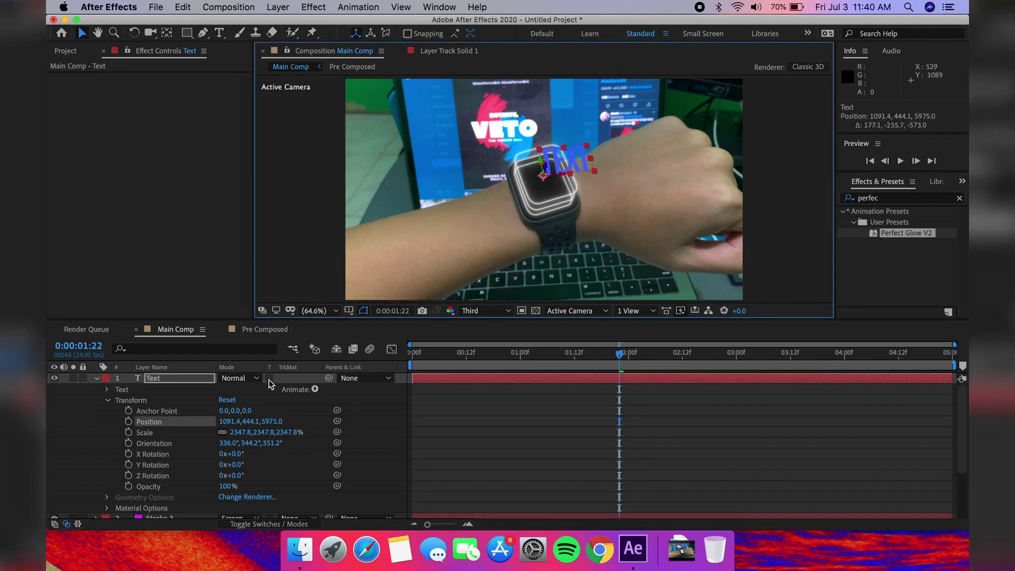
click(219, 33)
drag(541, 162, 706, 213)
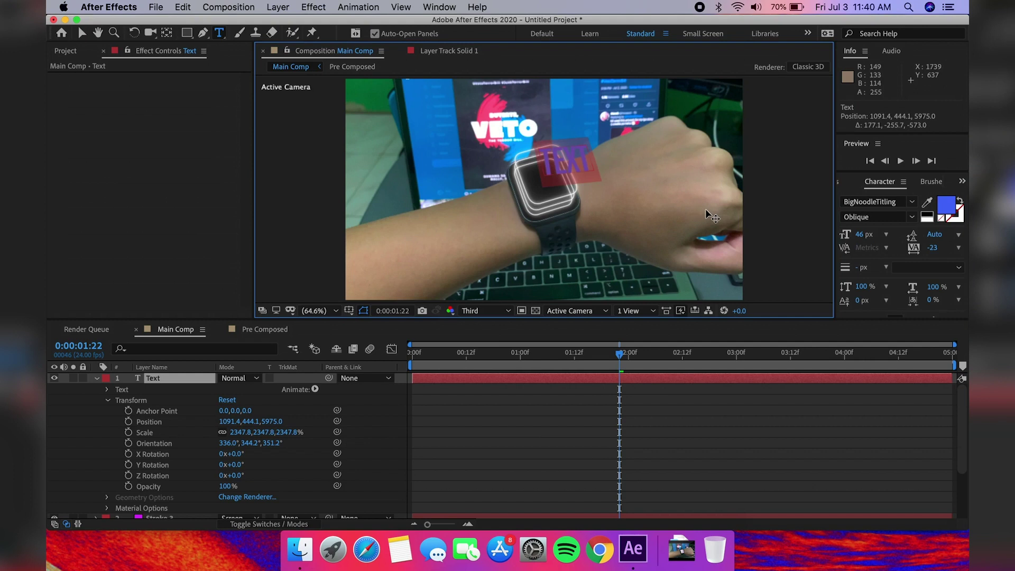
text(TLE)
key(Escape)
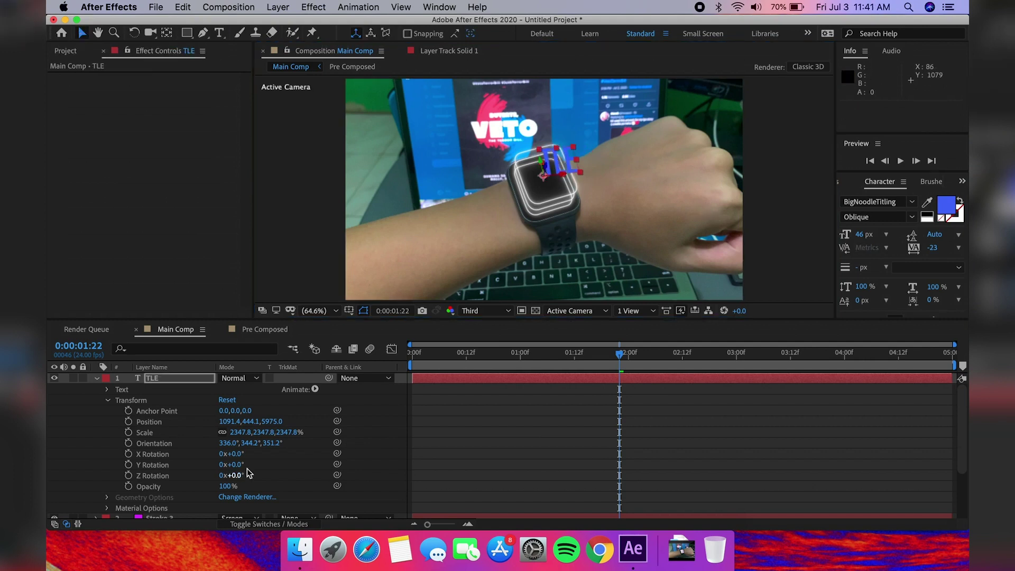
- Set the TLE layer's Z Rotation to -9°, anchor point to 21, -18, 18 and position to about 1021.4, 545.1, 6201.5
drag(231, 475, 216, 475)
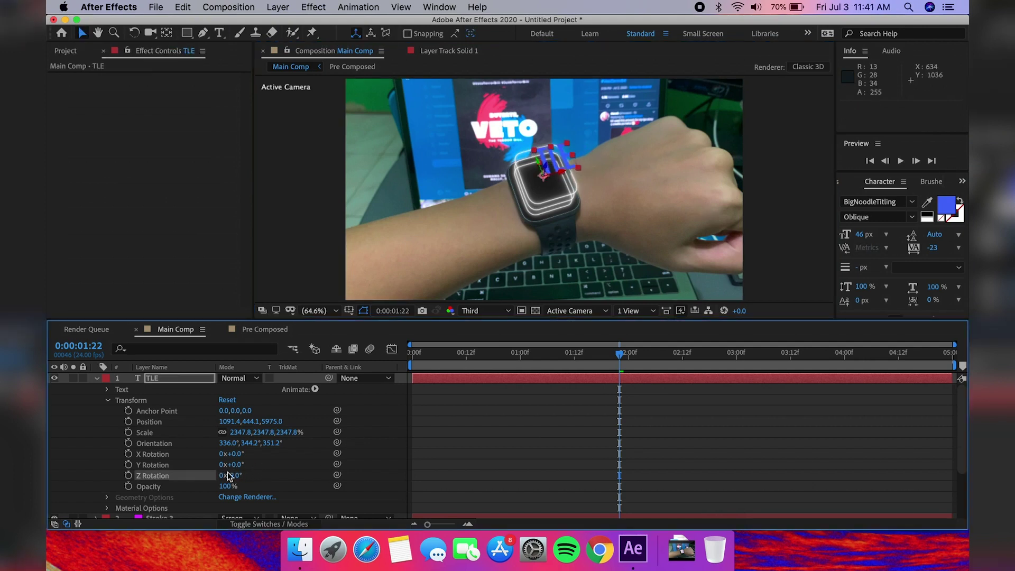
click(292, 412)
drag(237, 404, 259, 407)
drag(239, 412, 229, 415)
drag(544, 168, 530, 210)
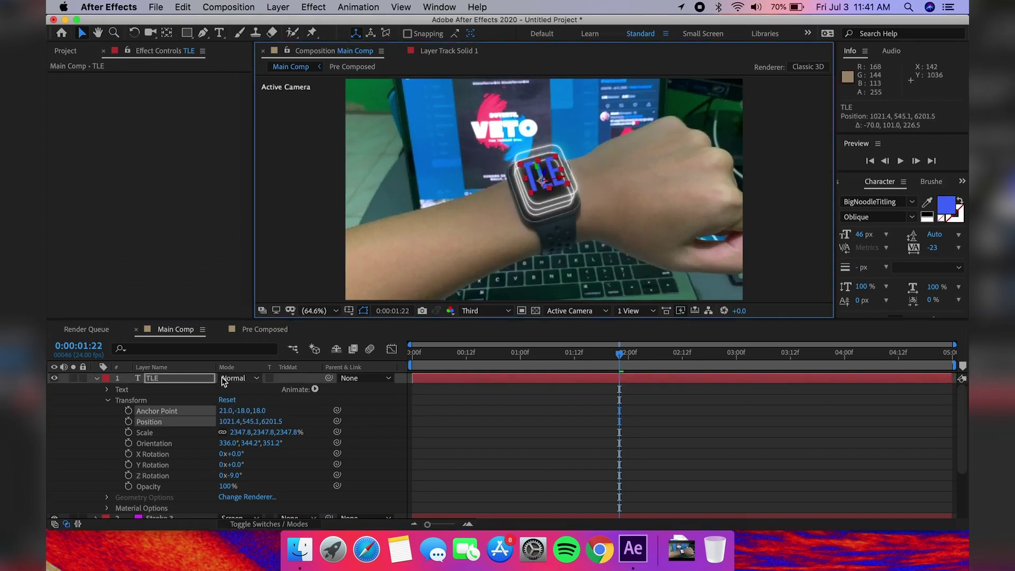
- Play the Main Comp from the start to check how the TLE text follows the watch
click(97, 378)
click(276, 470)
drag(544, 355, 428, 359)
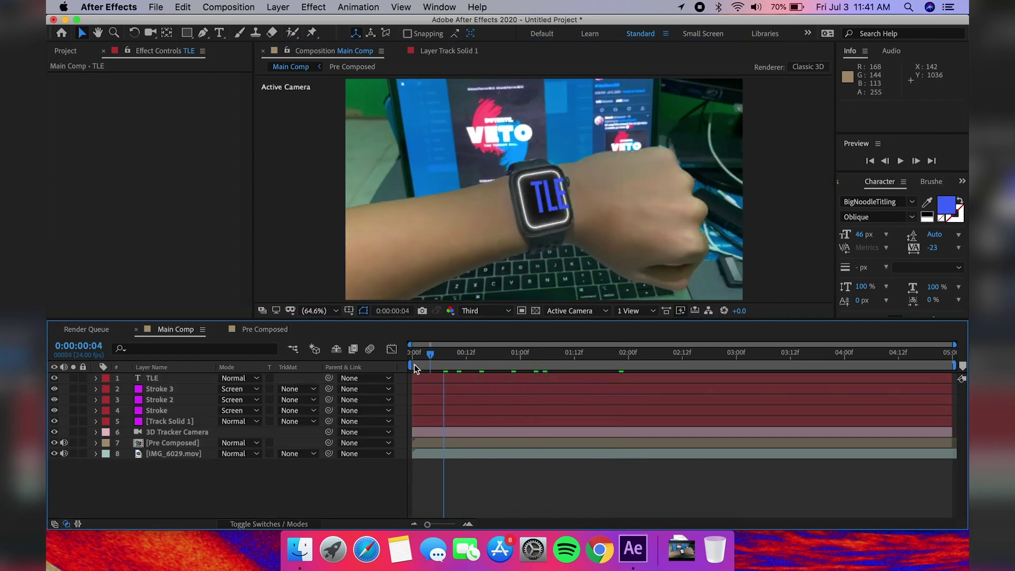
key(Home)
key(space)
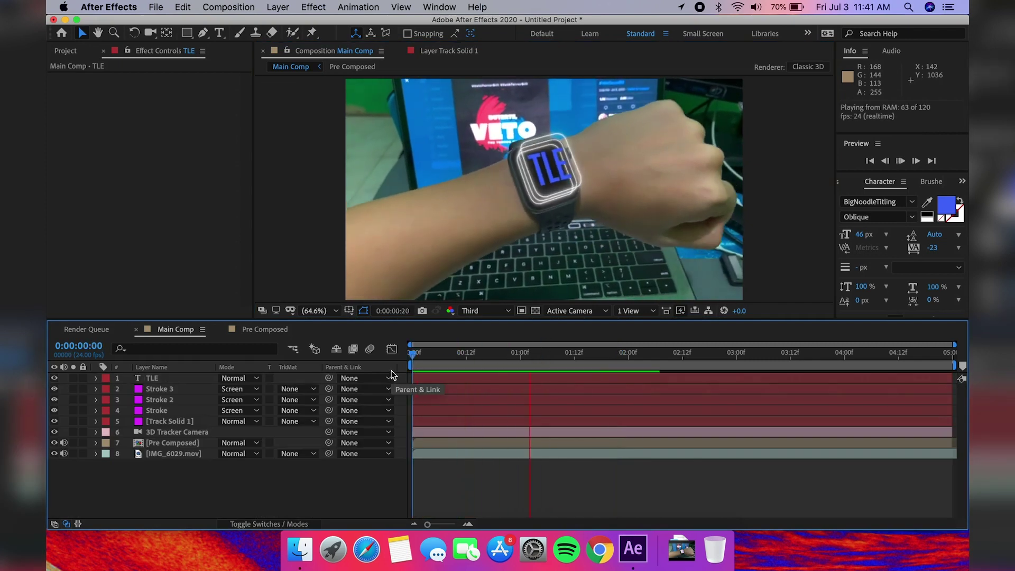
key(space)
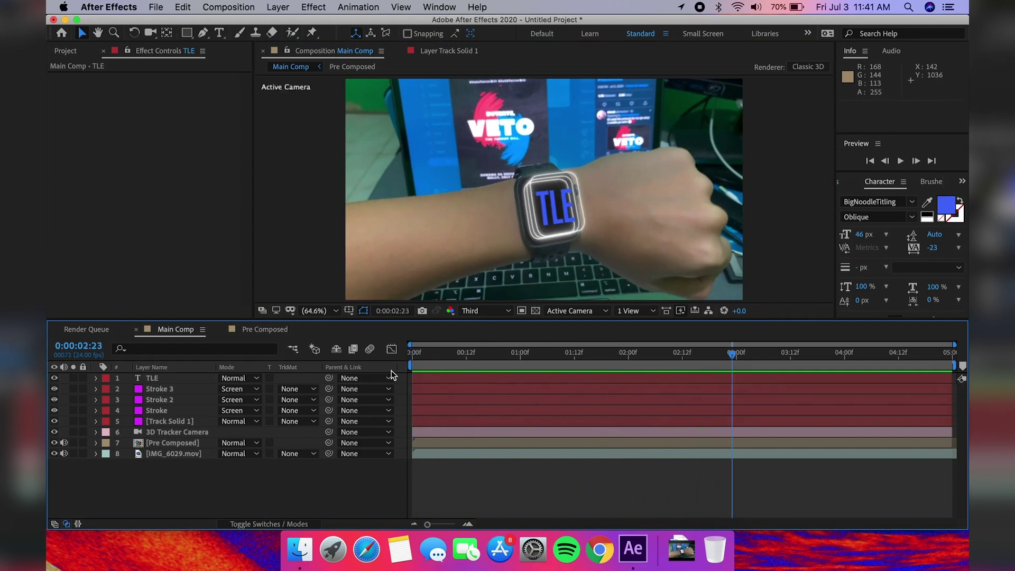
- Keyframe the TLE layer's scale from 0% at 0:00:01:05 to 2400% at 0:00:01:11
click(115, 378)
click(96, 378)
drag(614, 359, 444, 367)
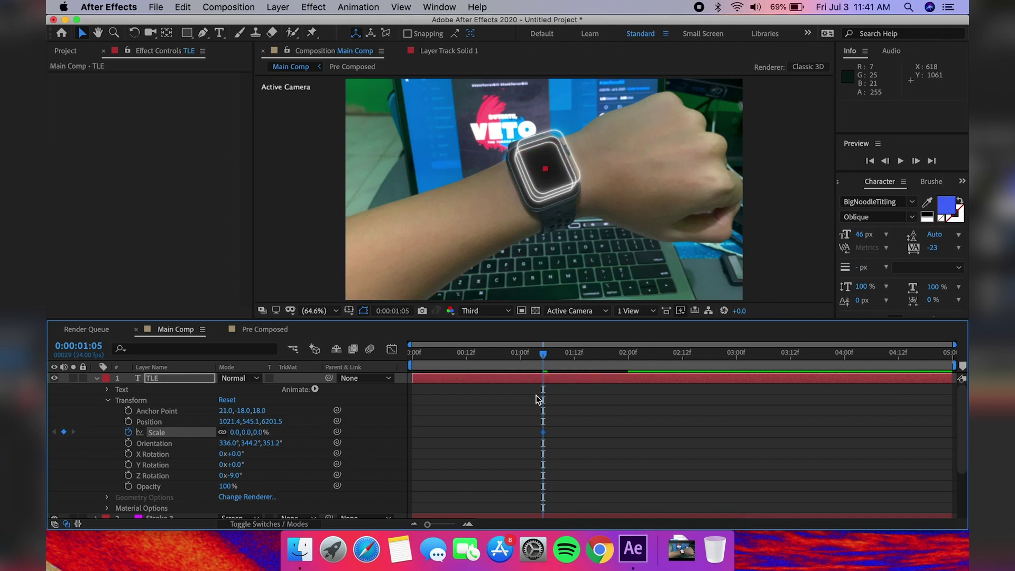
drag(546, 355, 570, 353)
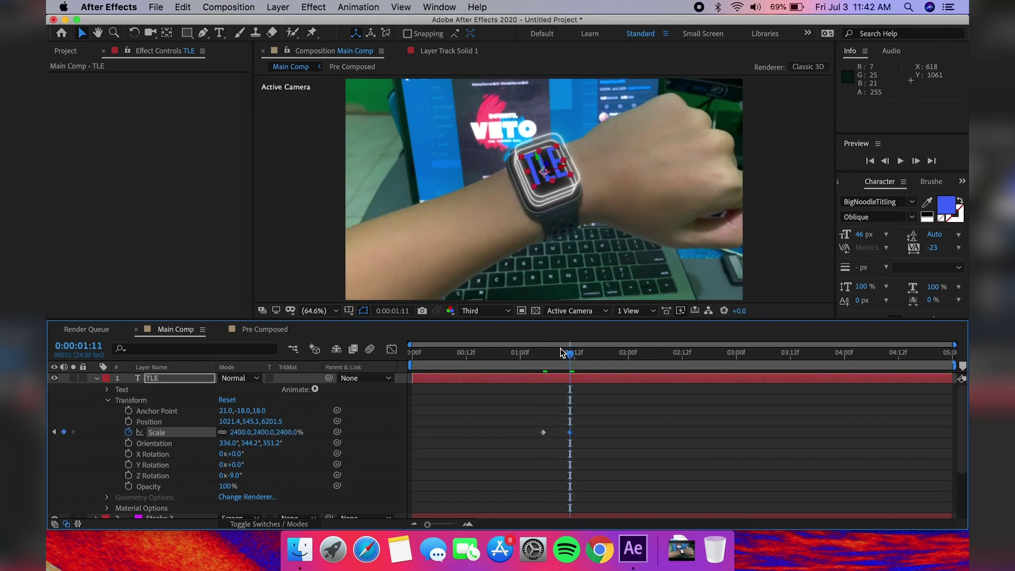
- Ease into the TLE layer's scale keyframe at 0:00:01:11 and preview the scale-up from about one second
key(space)
right_click(571, 434)
mouse_move(634, 517)
click(747, 455)
drag(579, 355, 518, 364)
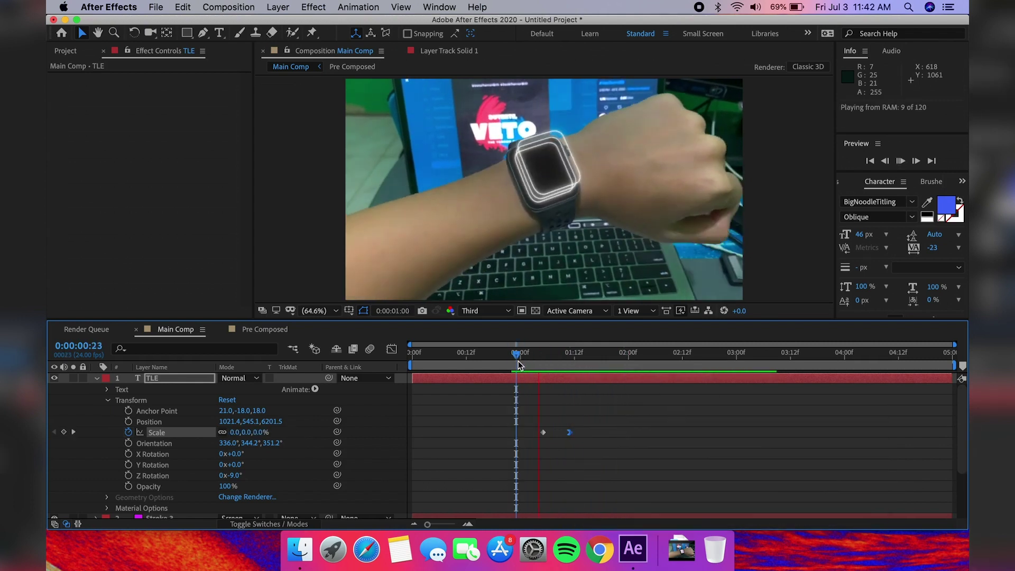
click(522, 355)
key(space)
key(space)
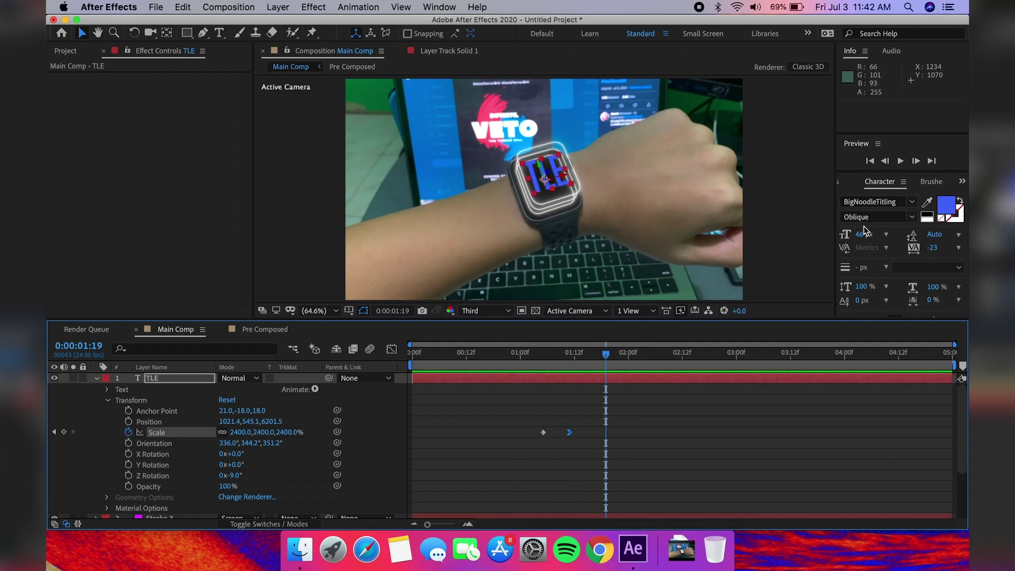
- Apply the Solid Composite effect to the TLE layer and set its color to black
click(158, 378)
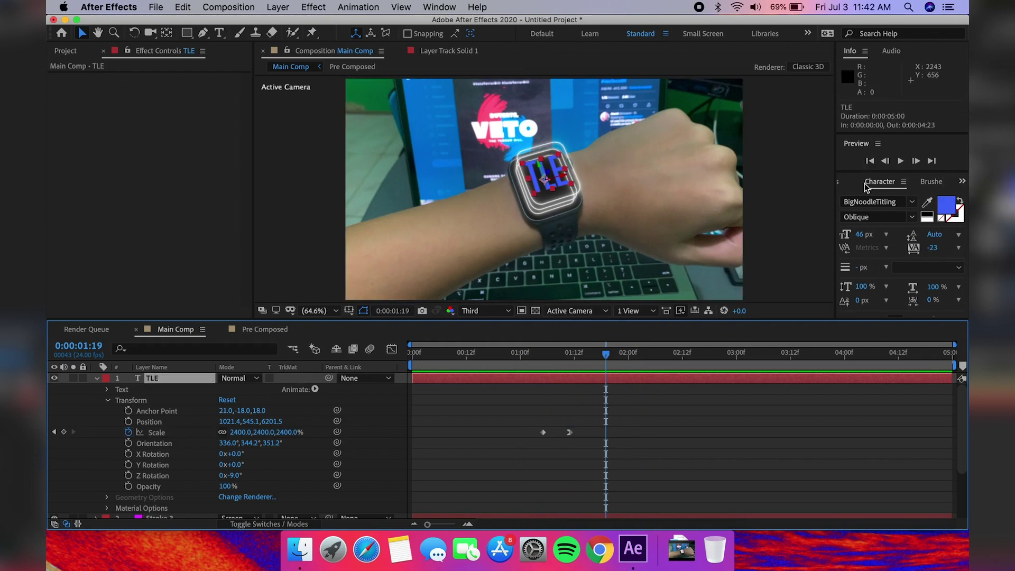
key(super+5)
click(890, 198)
text(solid)
drag(895, 222, 174, 180)
click(167, 99)
click(100, 359)
click(372, 201)
- Apply the Perfect Glow V2 preset to the TLE layer and sample the text's blue for the glow's Color A
click(886, 198)
text(perfec)
drag(906, 233, 172, 245)
click(169, 232)
click(357, 264)
click(539, 172)
click(378, 201)
scroll(249, 186, down, 8)
scroll(254, 191, up, 3)
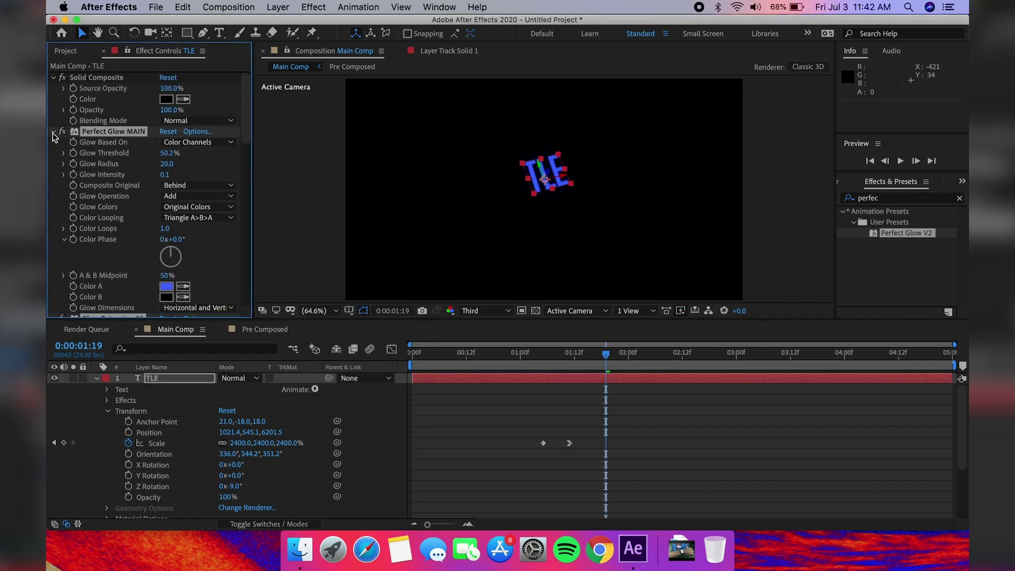
- Set Perfect Glow MAIN's intensity to 0.3 and the TLE layer's blending mode to Screen
click(239, 378)
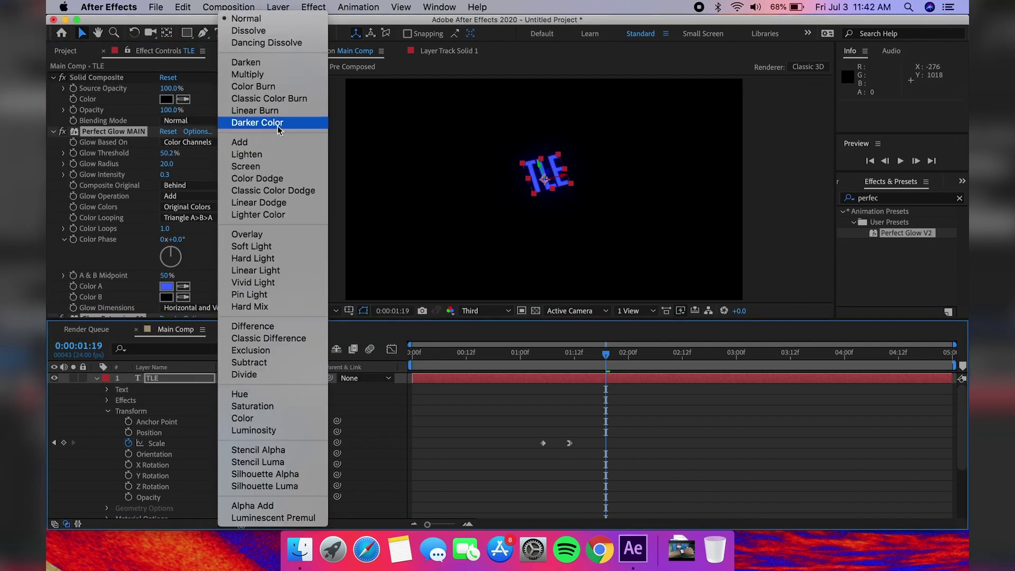
click(267, 165)
click(53, 131)
click(53, 77)
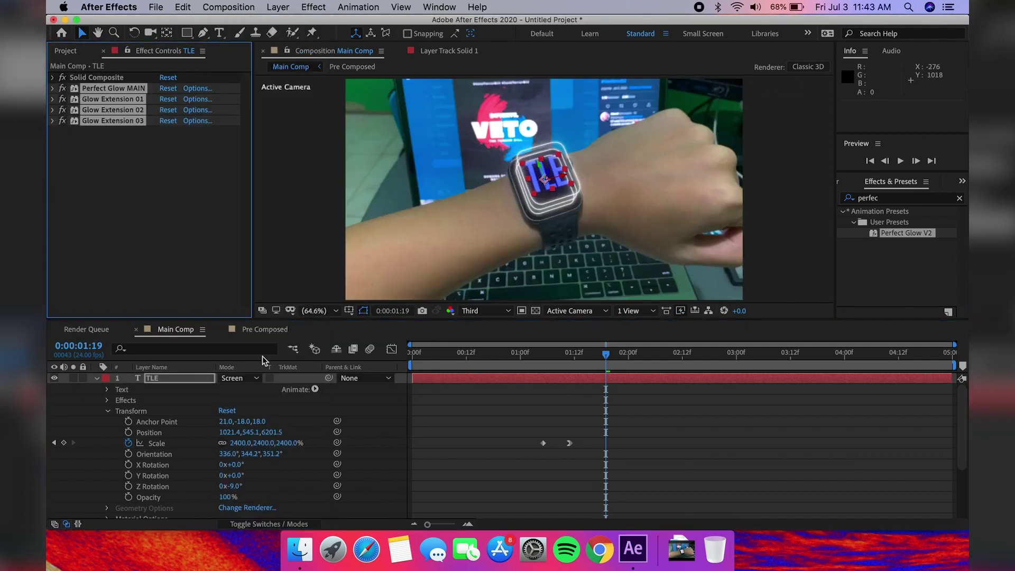
click(97, 378)
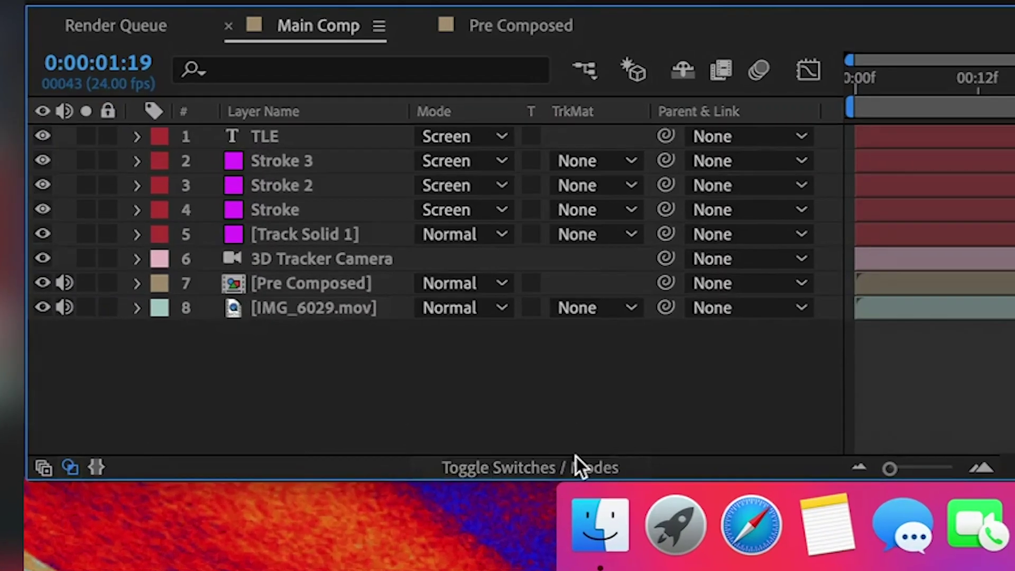
- Enable motion blur for the text and stroke layers and play the Main Comp
click(576, 458)
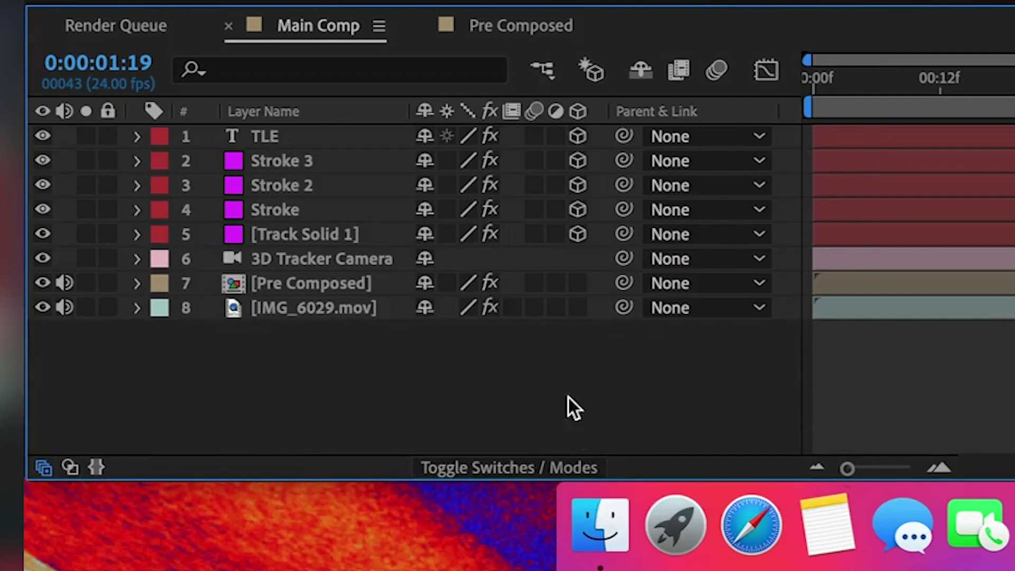
click(535, 135)
click(540, 160)
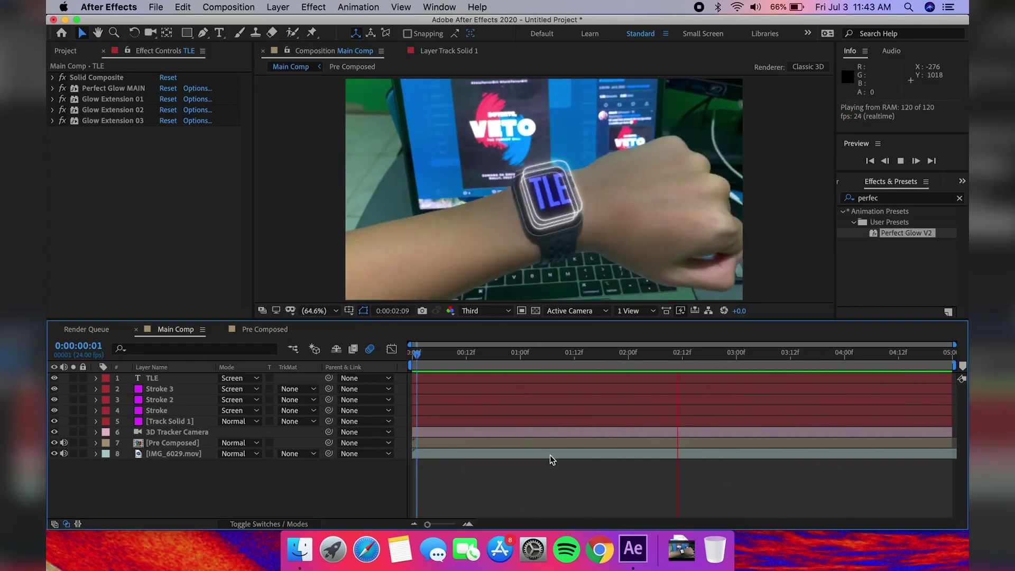
- Add TLE scale keyframes shrinking the text from 2400% at 0:00:04:08 to 0% at 0:00:04:14, and apply Easy Ease In to the last one
click(95, 378)
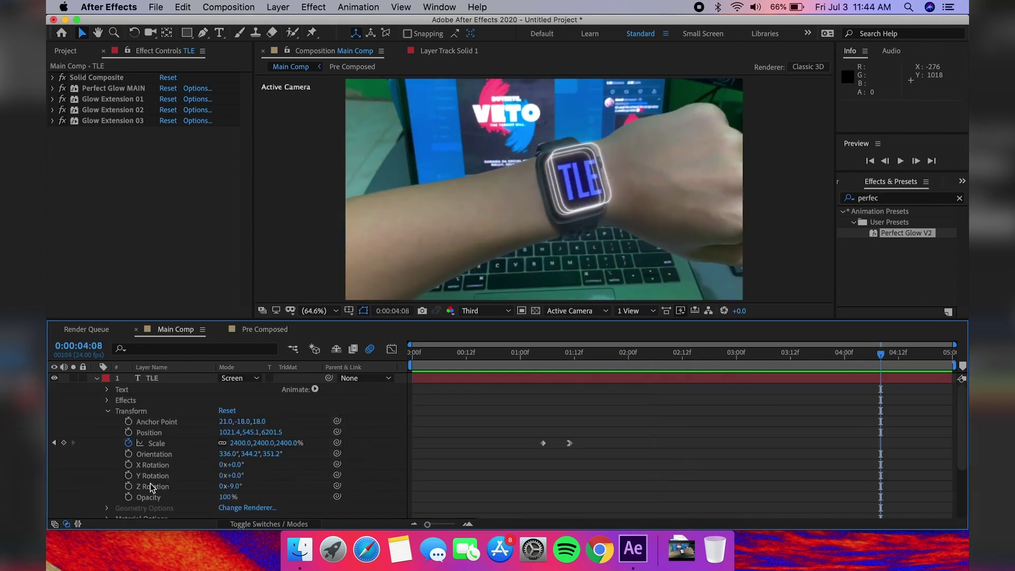
click(64, 442)
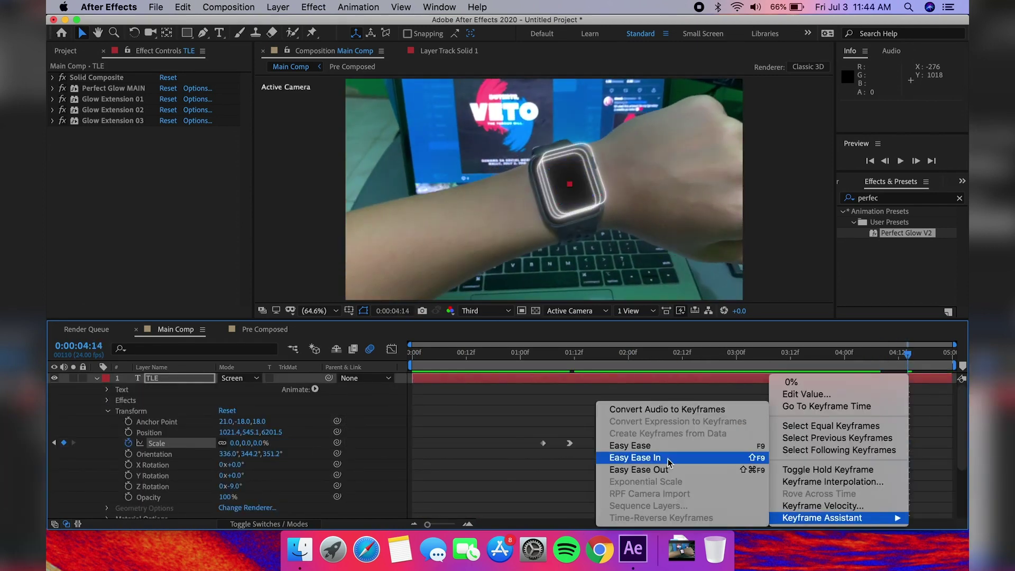
click(650, 457)
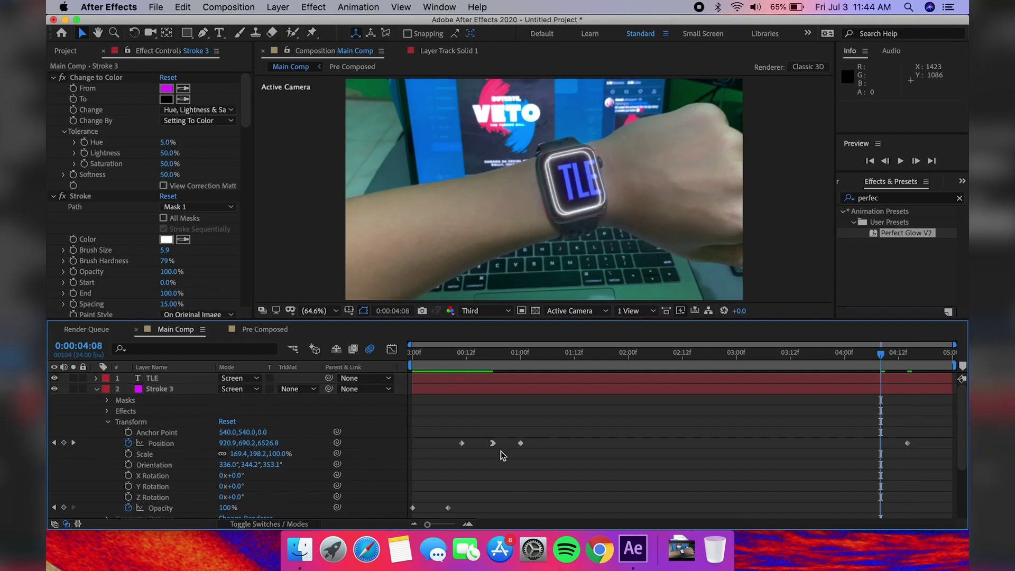
- Apply Easy Ease In to Stroke 3's final position keyframe near 0:00:04:14
right_click(907, 443)
mouse_move(823, 518)
click(730, 458)
- Add closing position keyframes to Stroke 2 near the end of the comp, pasting in the outline's starting position
scroll(107, 500, down, 5)
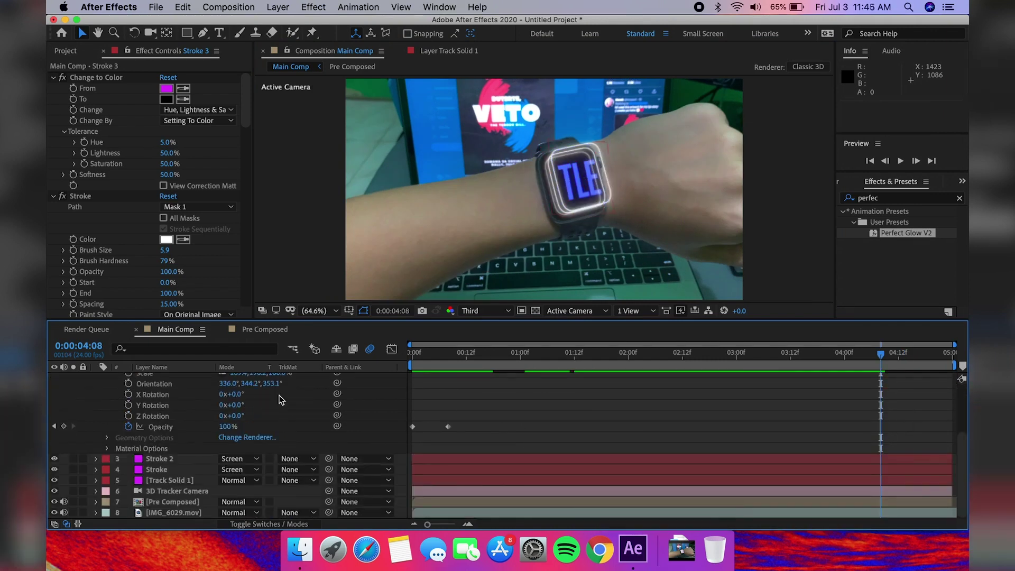
click(159, 458)
scroll(280, 399, up, 4)
scroll(312, 455, down, 6)
drag(880, 353, 929, 355)
key(super+v)
scroll(312, 455, up, 6)
scroll(317, 423, down, 7)
- Add closing opacity keyframes to Stroke 3 after its position move, fading the outline from 100% to 0%
click(63, 410)
key(space)
click(912, 353)
scroll(598, 474, up, 6)
scroll(598, 473, down, 3)
click(63, 422)
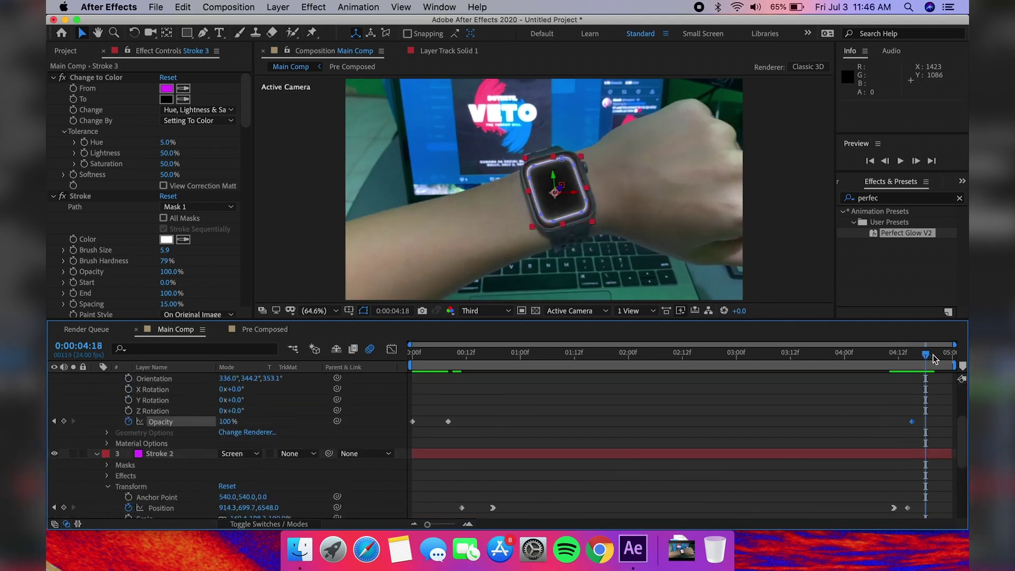
drag(224, 421, 169, 422)
- Fade out the remaining stroke outlines with closing opacity keyframes that reach 0% at 0:00:04:19
scroll(837, 465, down, 6)
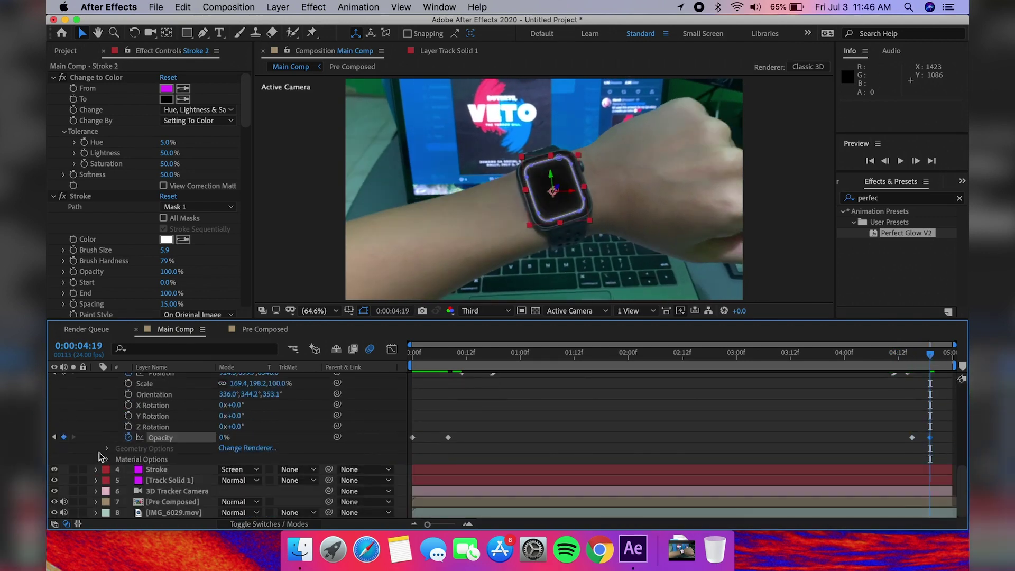
click(172, 402)
scroll(171, 404, down, 6)
drag(930, 448, 913, 448)
drag(228, 448, 174, 448)
scroll(811, 428, up, 1)
- Collapse the properties of the TLE and stroke layers and scrub the finished animation back to the start
click(95, 378)
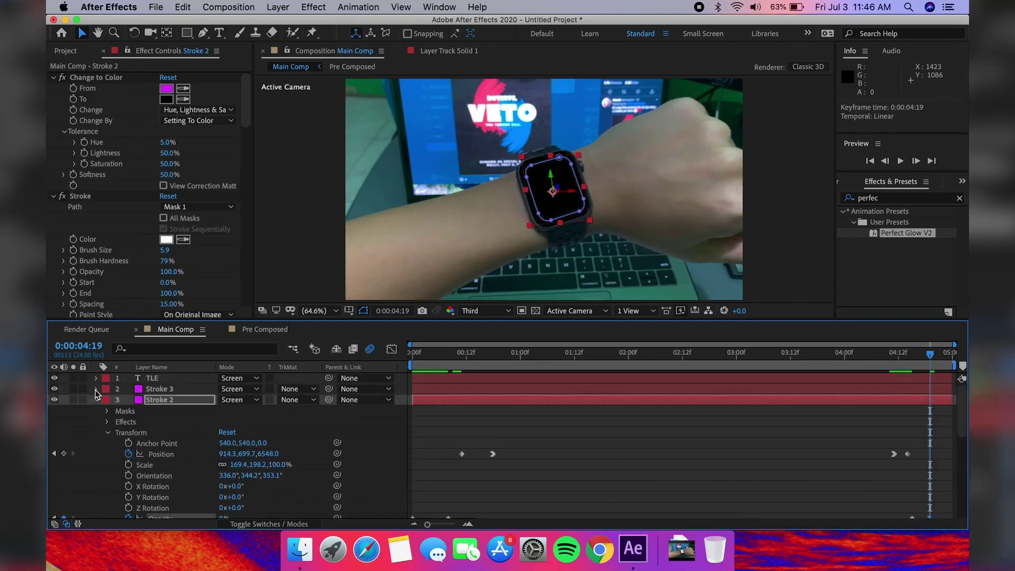
click(96, 389)
click(96, 400)
click(95, 410)
drag(524, 358, 417, 356)
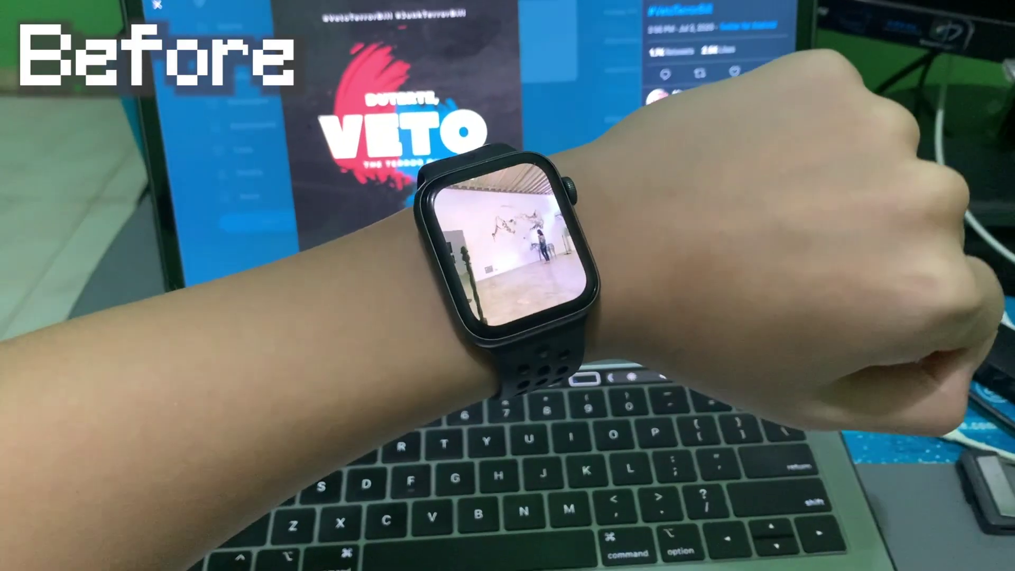